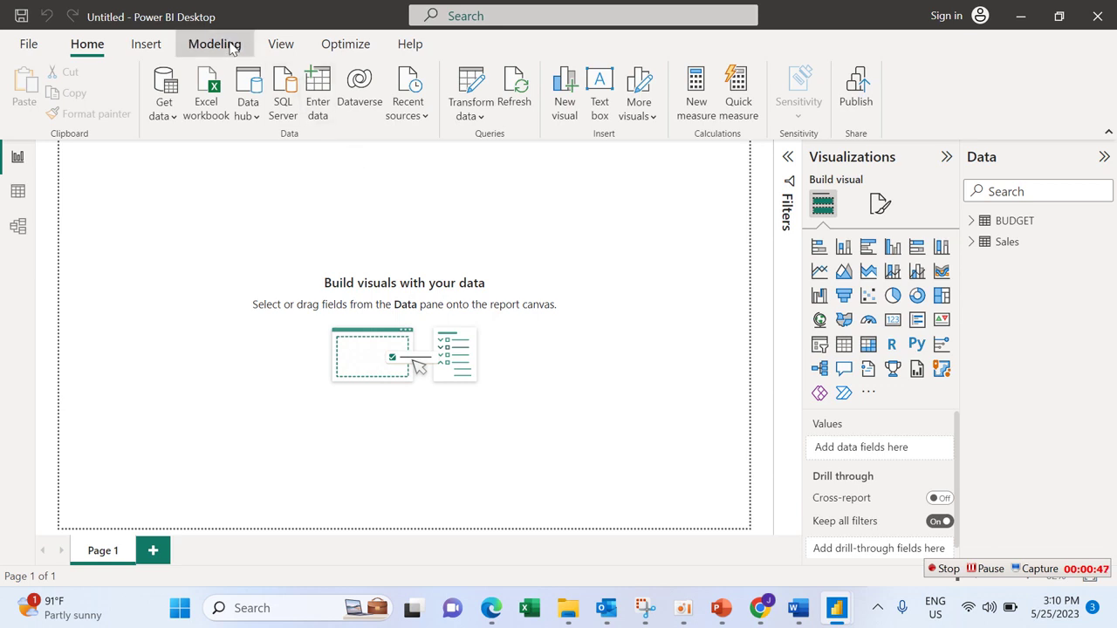
Step: Create a hand-entered table named 'ALL MEASURE' and load it into the model
click(232, 49)
click(92, 47)
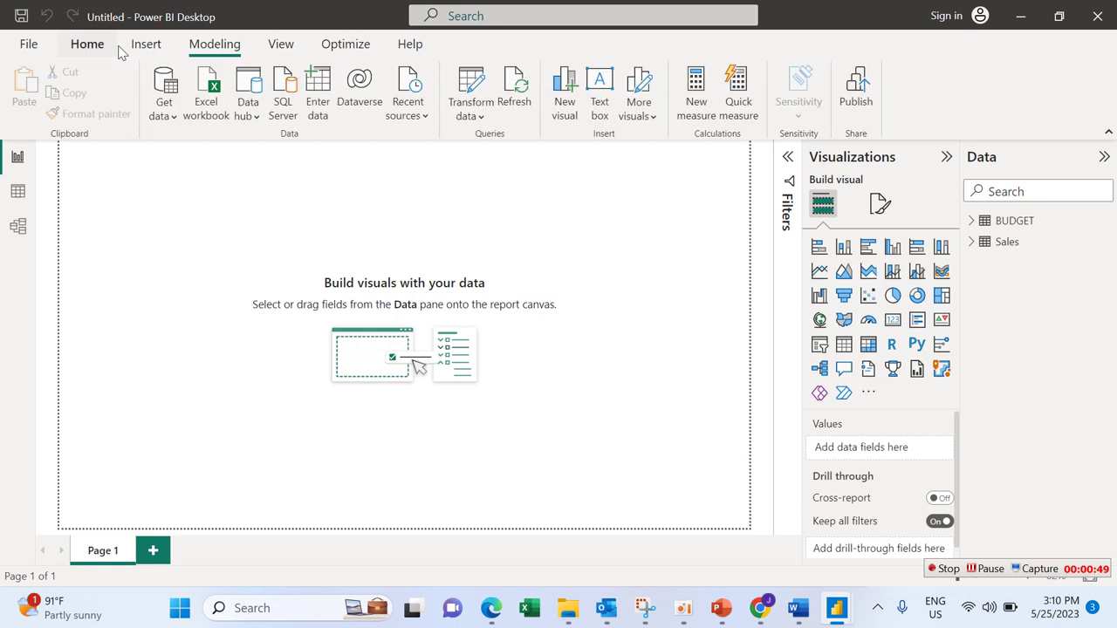
click(315, 117)
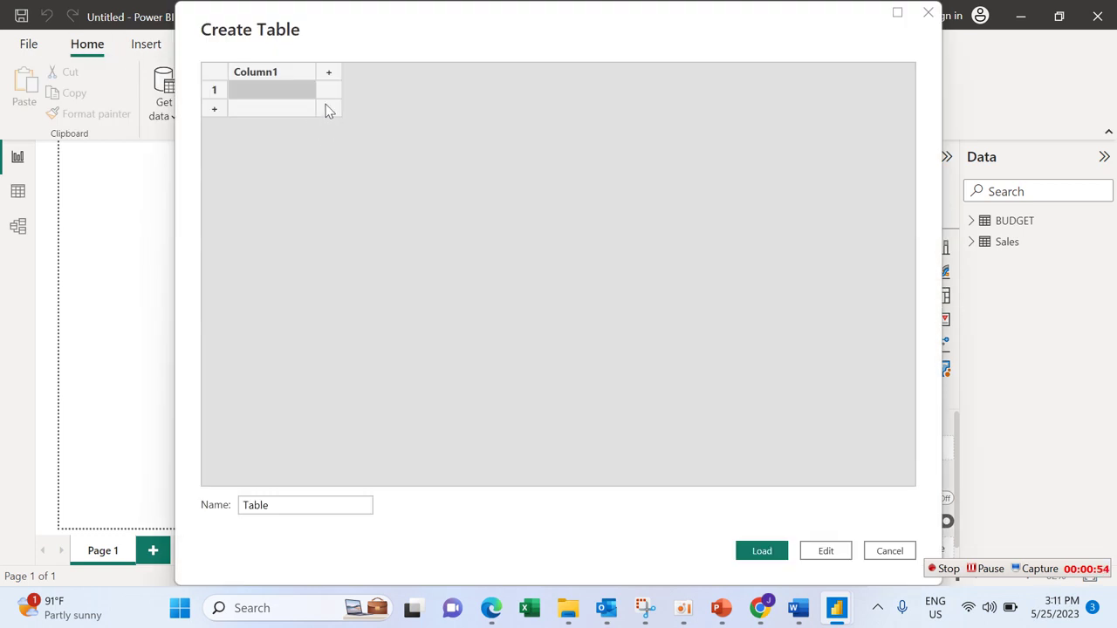
click(340, 506)
key(BackSpace)
key(BackSpace)
key(BackSpace)
key(BackSpace)
key(BackSpace)
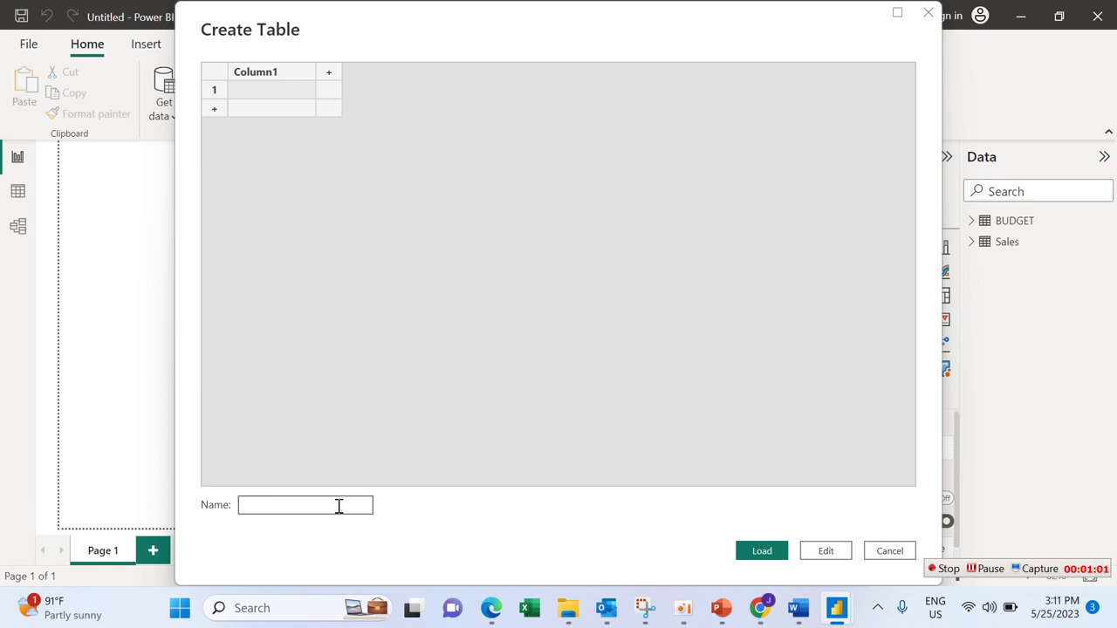
text(ALL MEASURE)
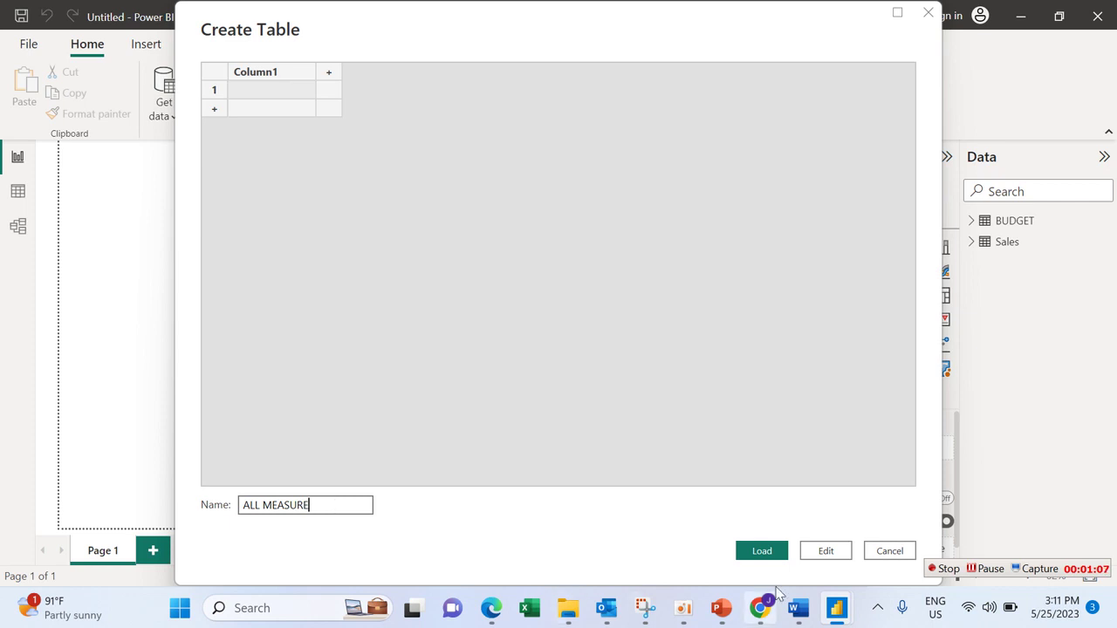
click(754, 551)
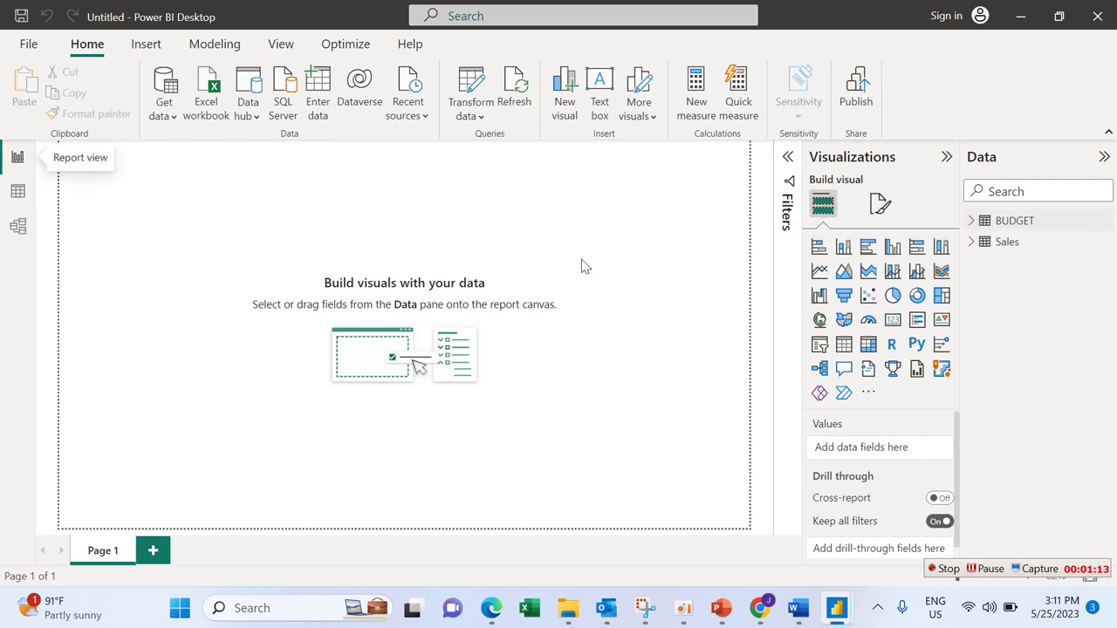
click(591, 156)
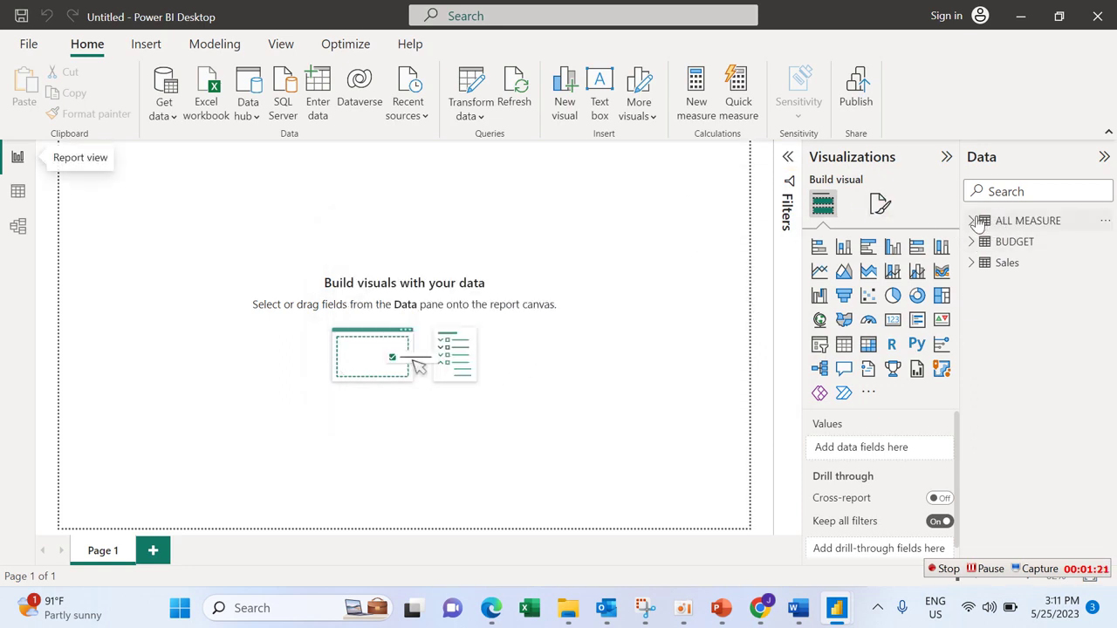
Step: Expand ALL MEASURE (showing Column1) and Sales, scroll the Sales fields, then select ALL MEASURE
mouse_move(979, 225)
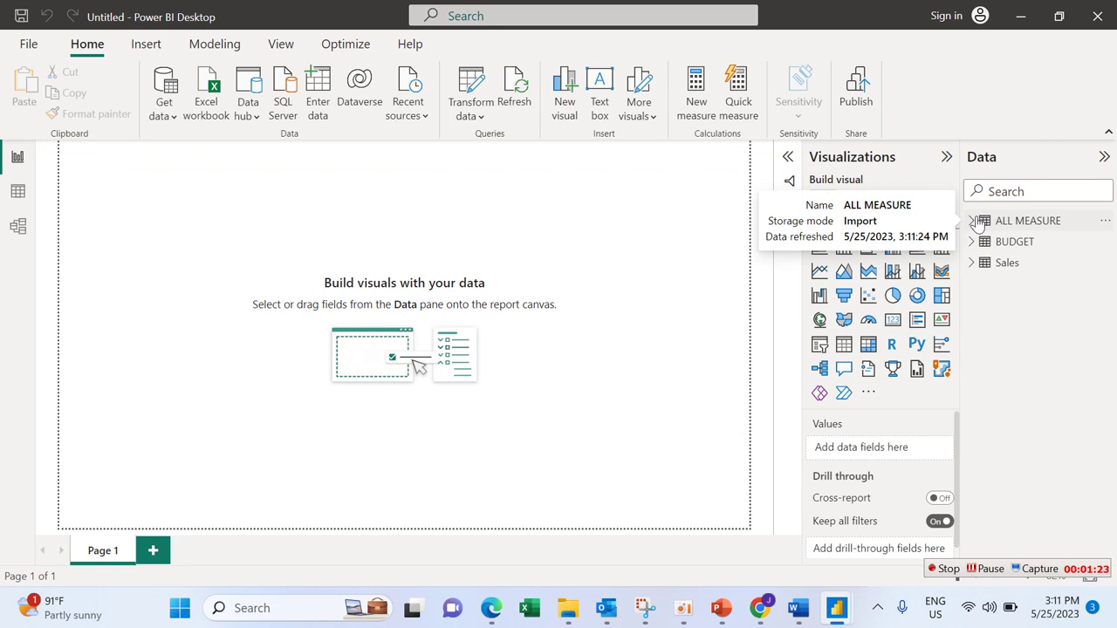
click(977, 222)
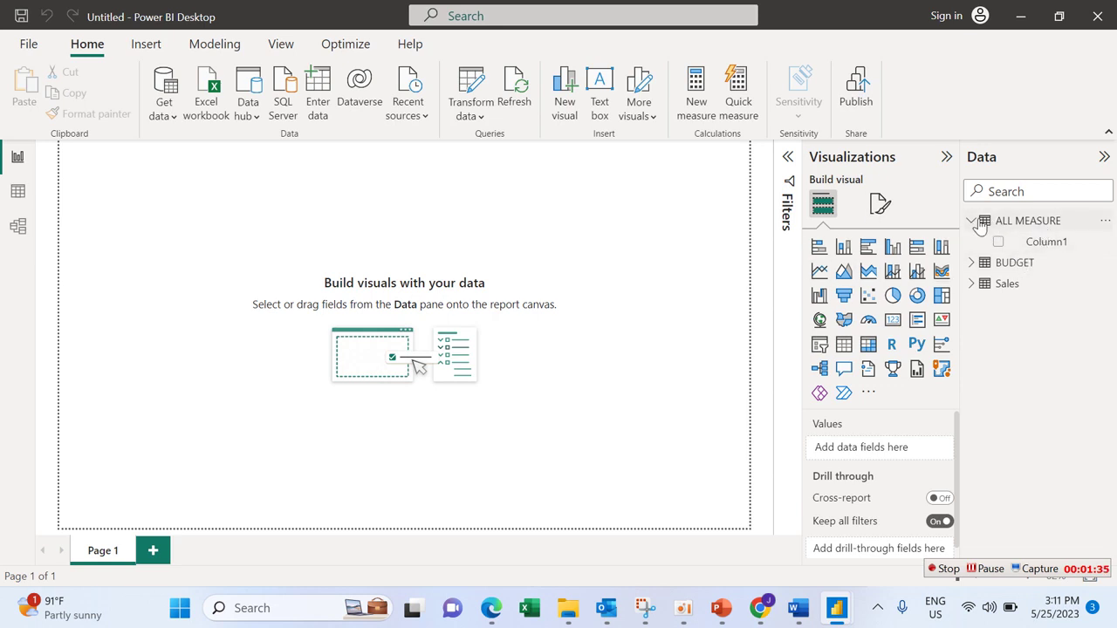
mouse_move(981, 227)
click(971, 284)
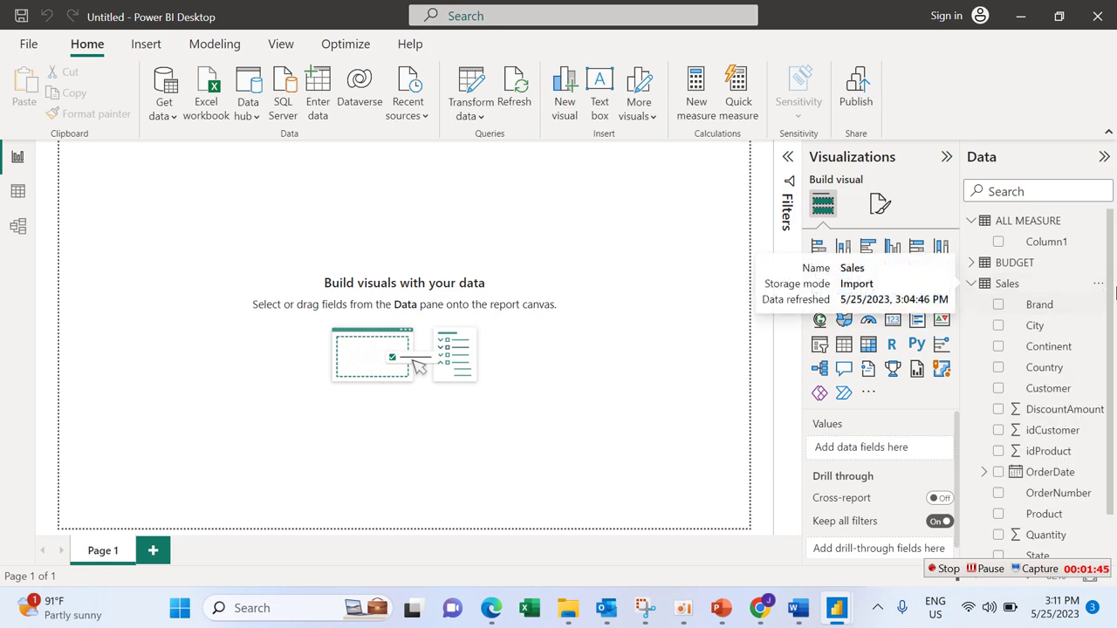
drag(1112, 289, 1113, 515)
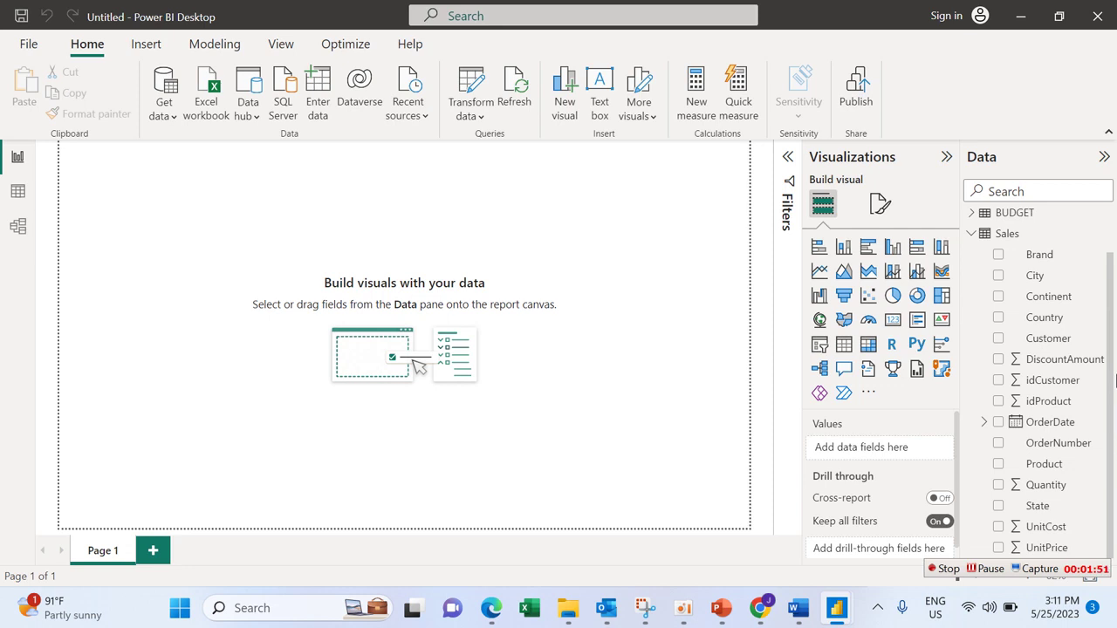
drag(1114, 440, 1113, 202)
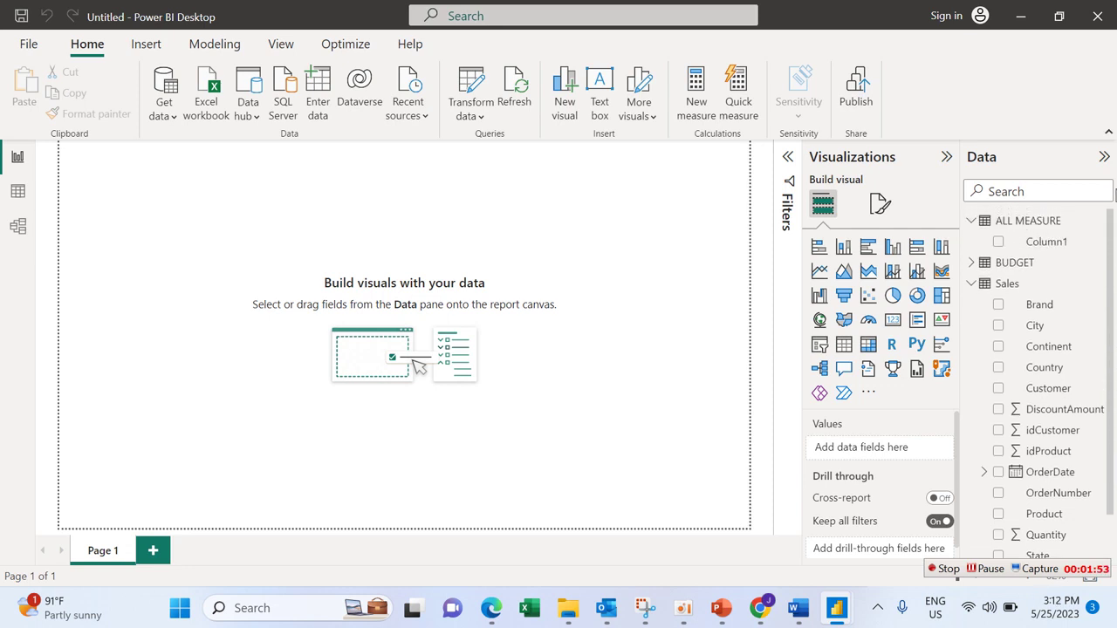
drag(1113, 266, 1115, 220)
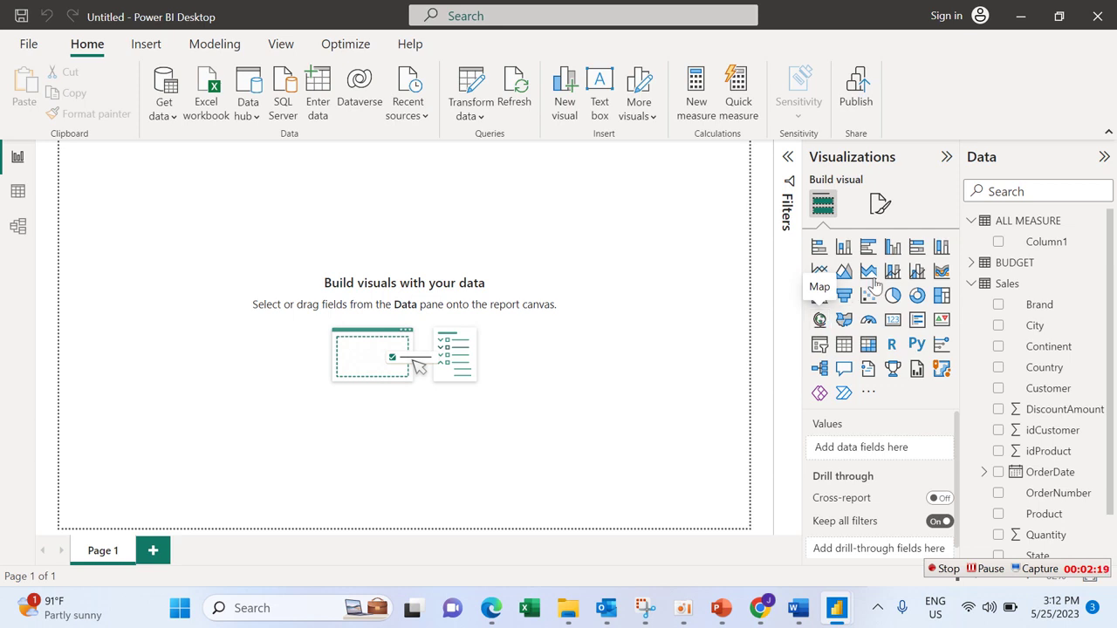
click(1001, 221)
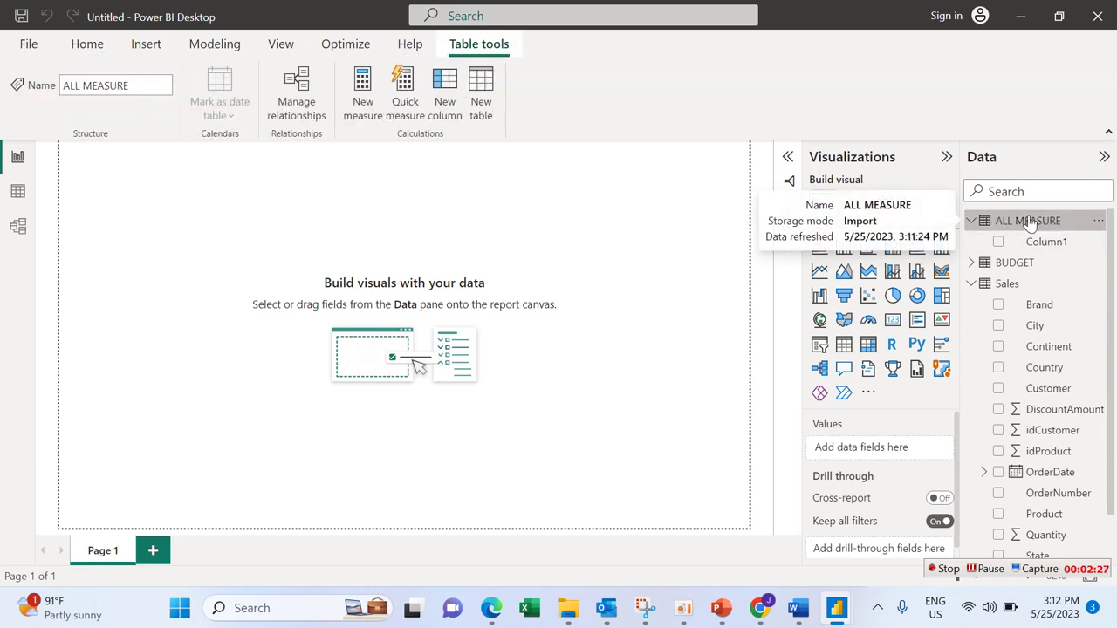
Step: Add a new measure to ALL MEASURE and begin its formula as 'SALES AMOUNT = SUMX('
right_click(1025, 222)
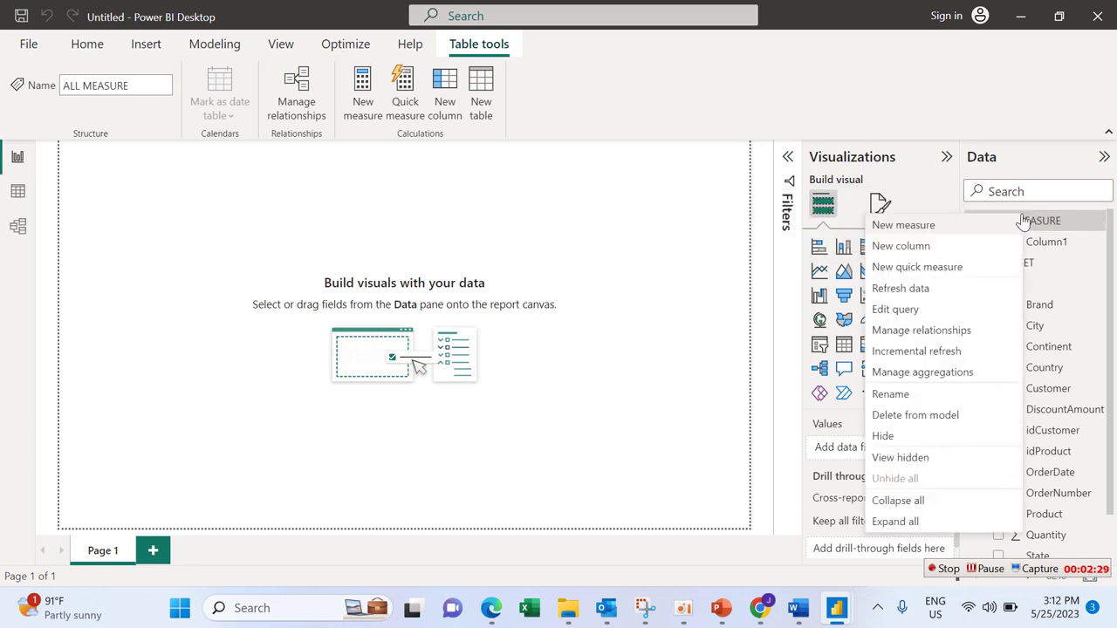
click(940, 229)
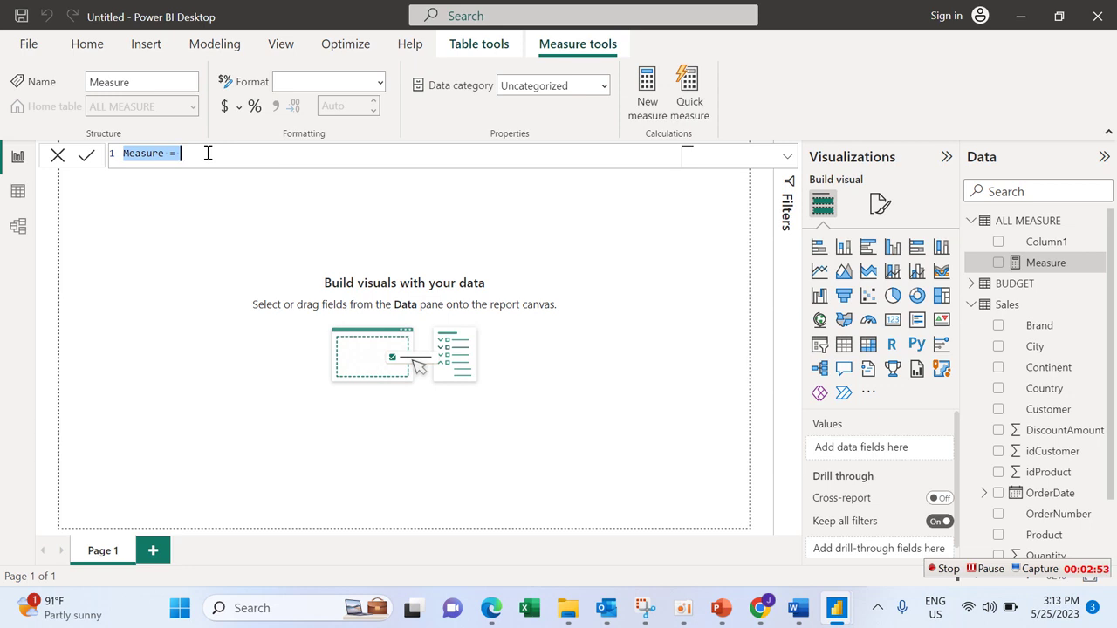
text(SALES)
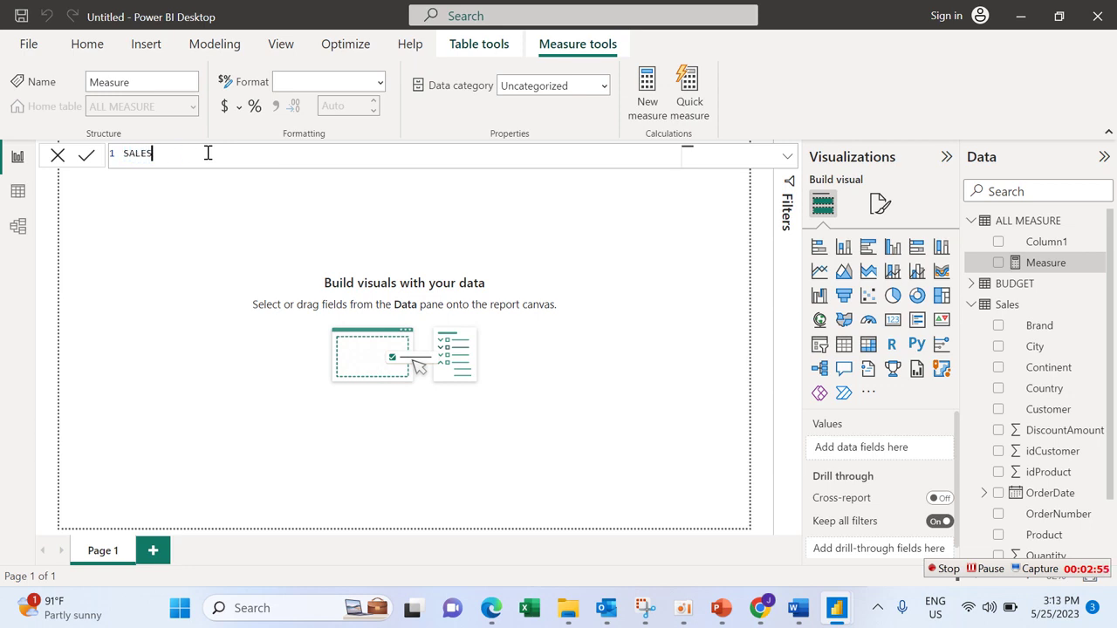
text( AMOUNT =)
text(SUM)
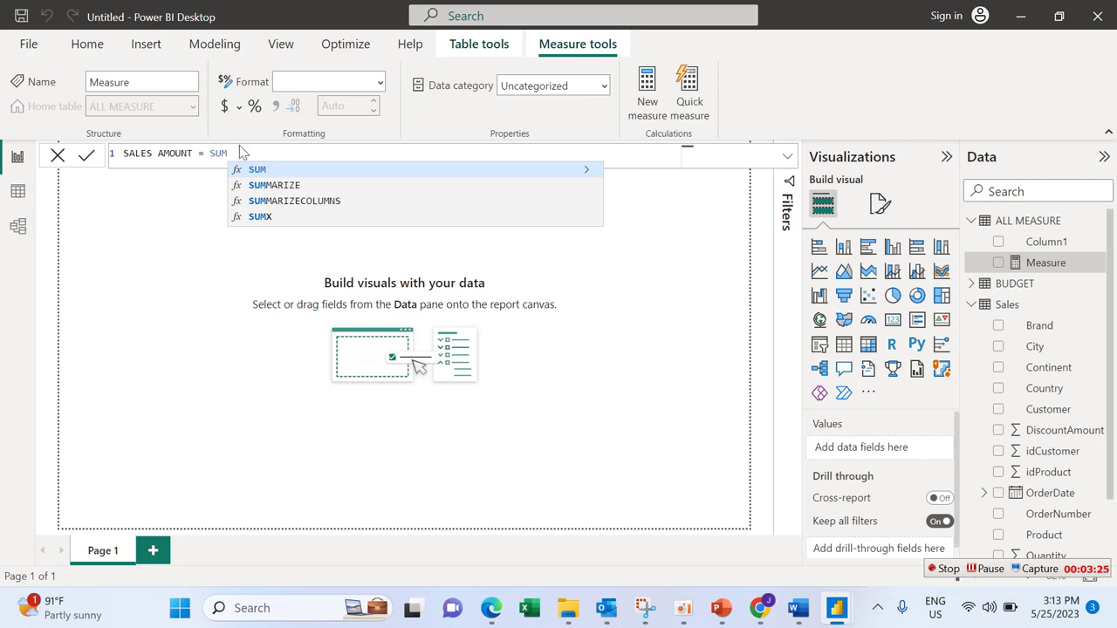
text(X)
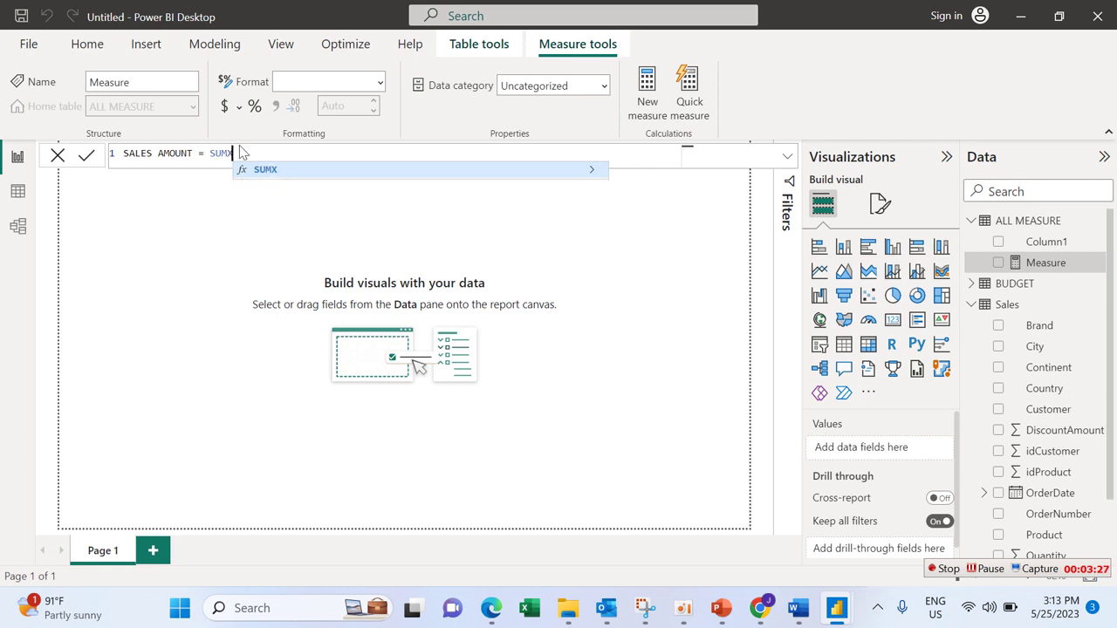
text(()
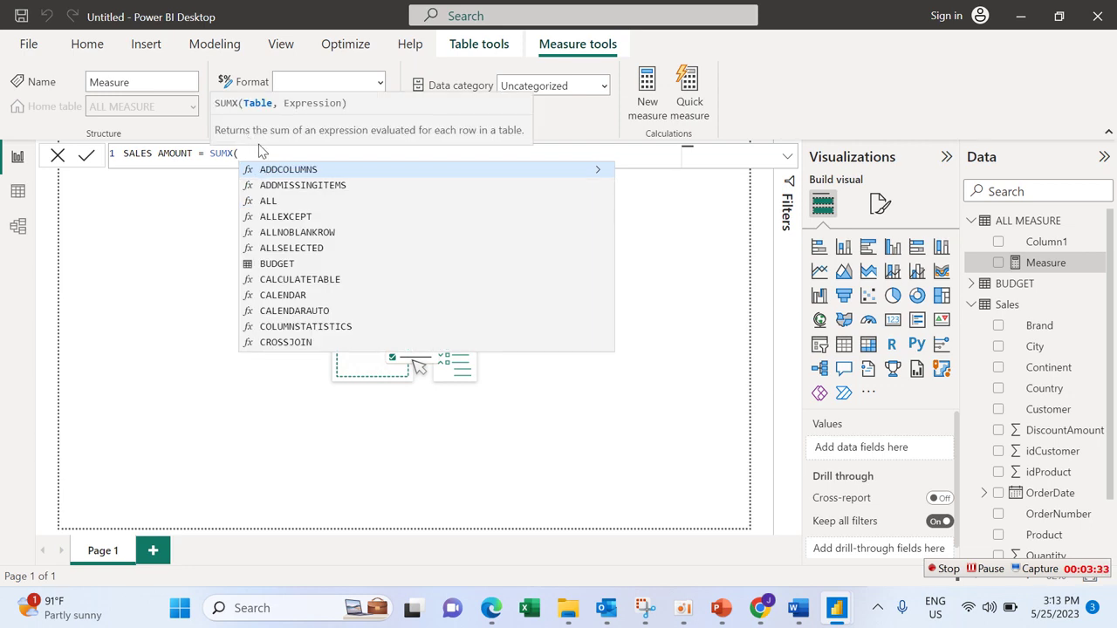
Step: Set SUMX's table to Sales and start the expression with Sales[Quantity]
text(SA)
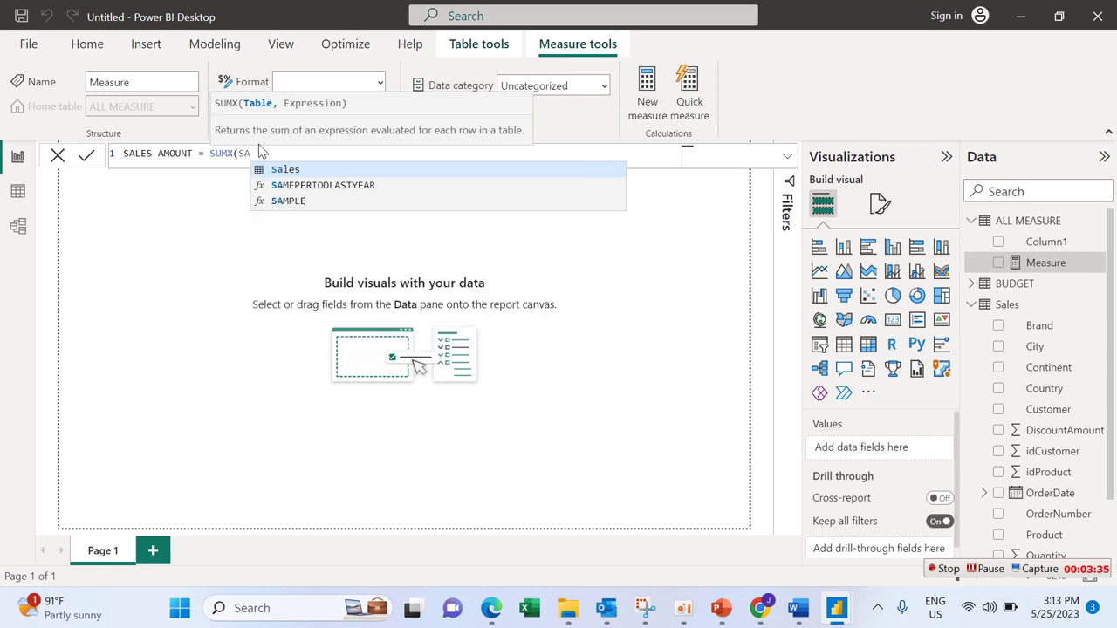
click(306, 171)
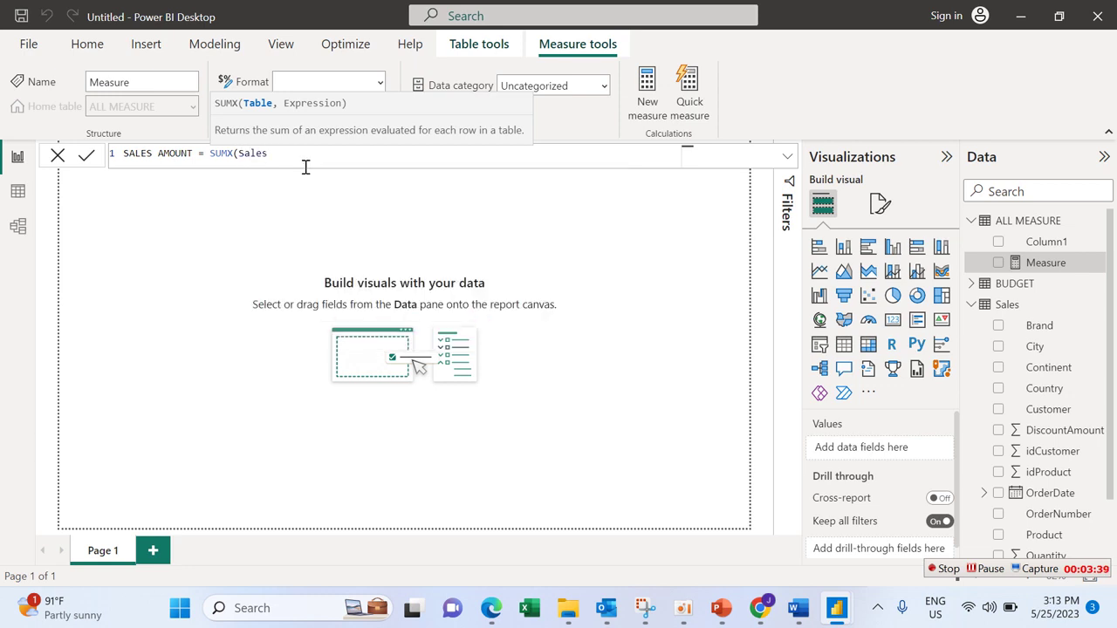
text(,()
text(G)
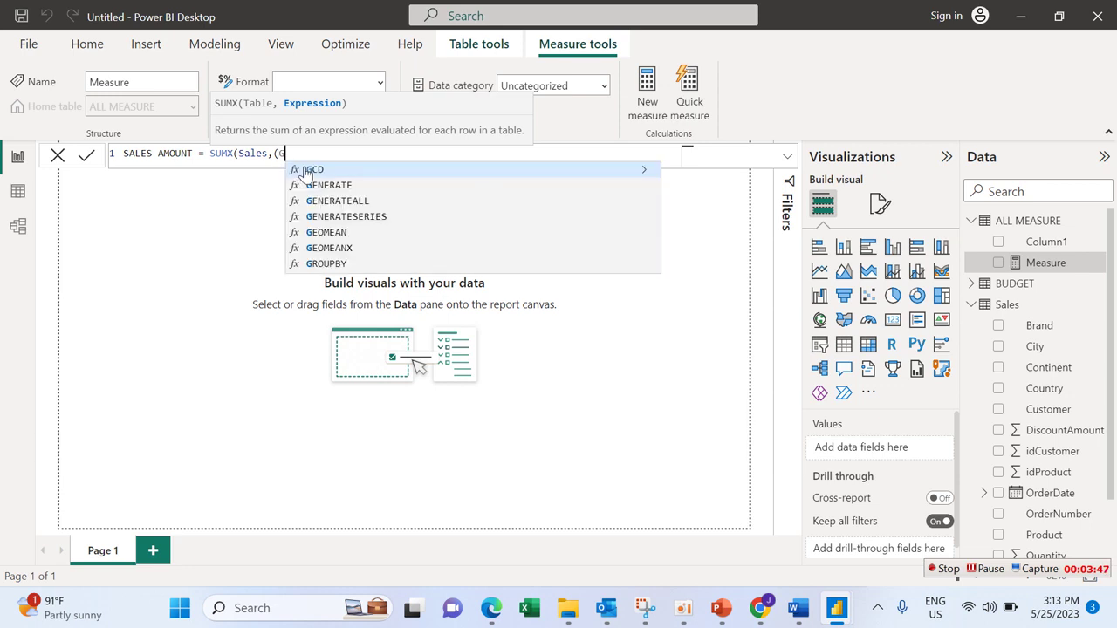
key(BackSpace)
text(Q)
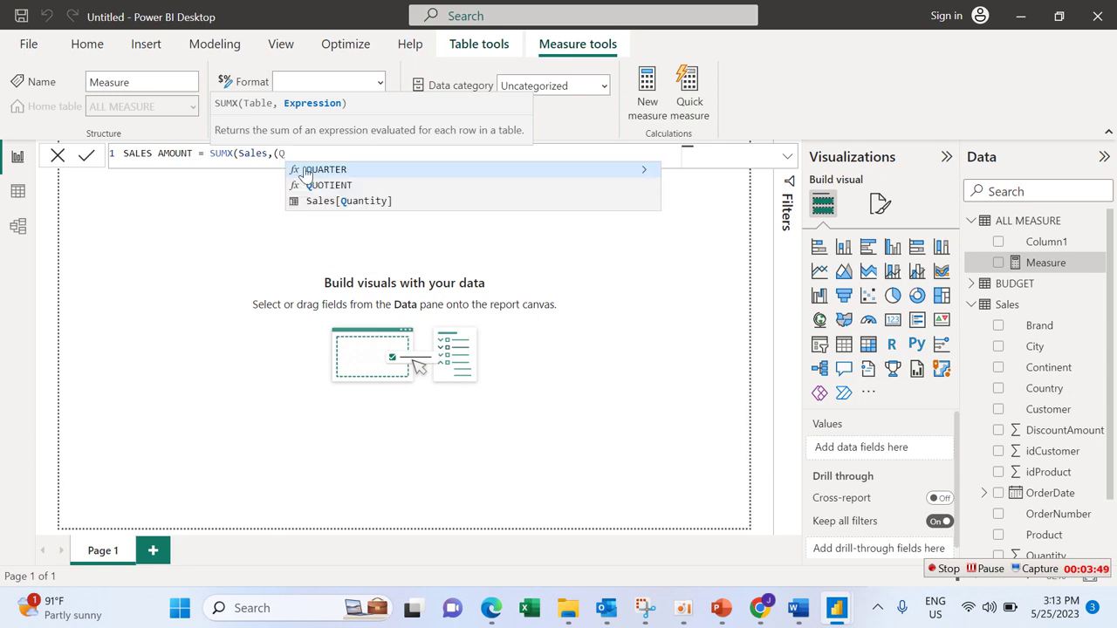
click(339, 201)
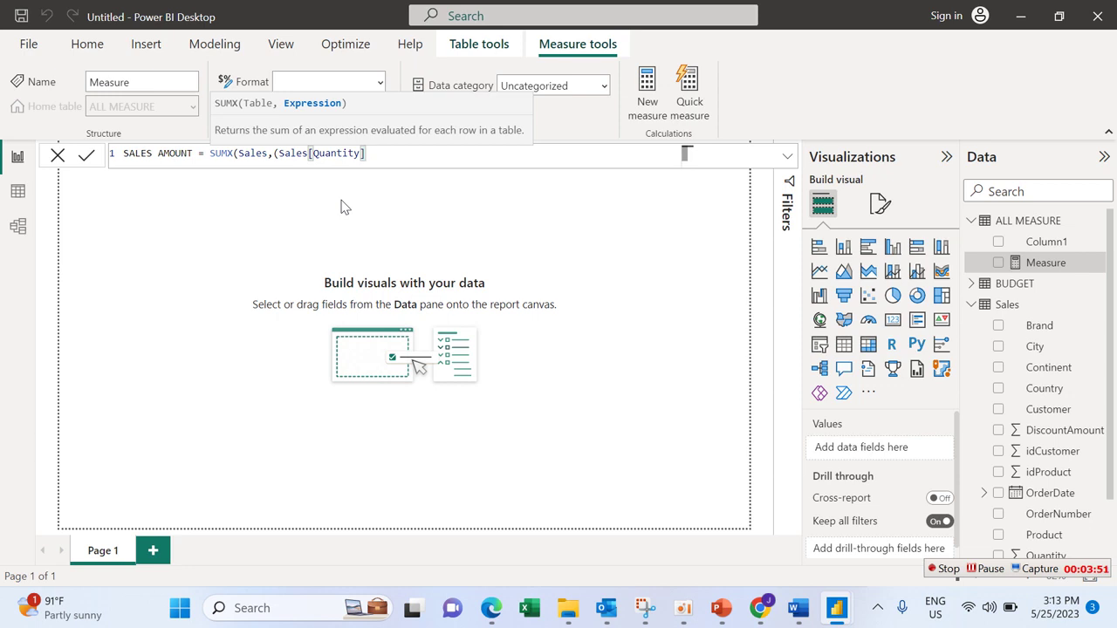
Step: Finish the expression as *Sales[UnitPrice]-Sales[DiscountAmount] and commit the SALES AMOUNT measure
text(*PRIC)
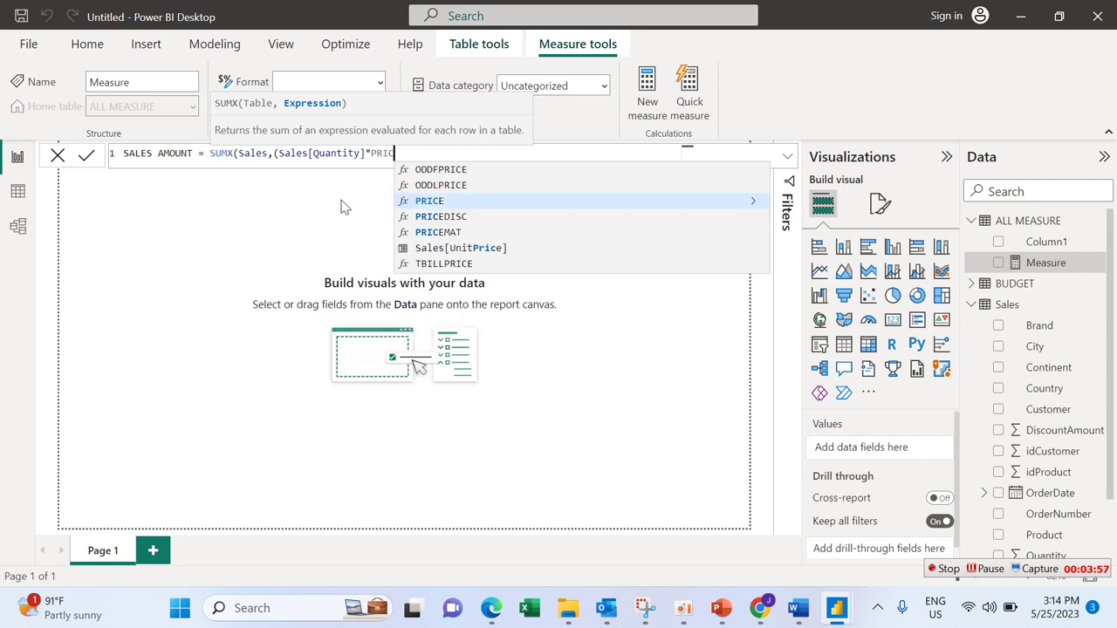
click(493, 252)
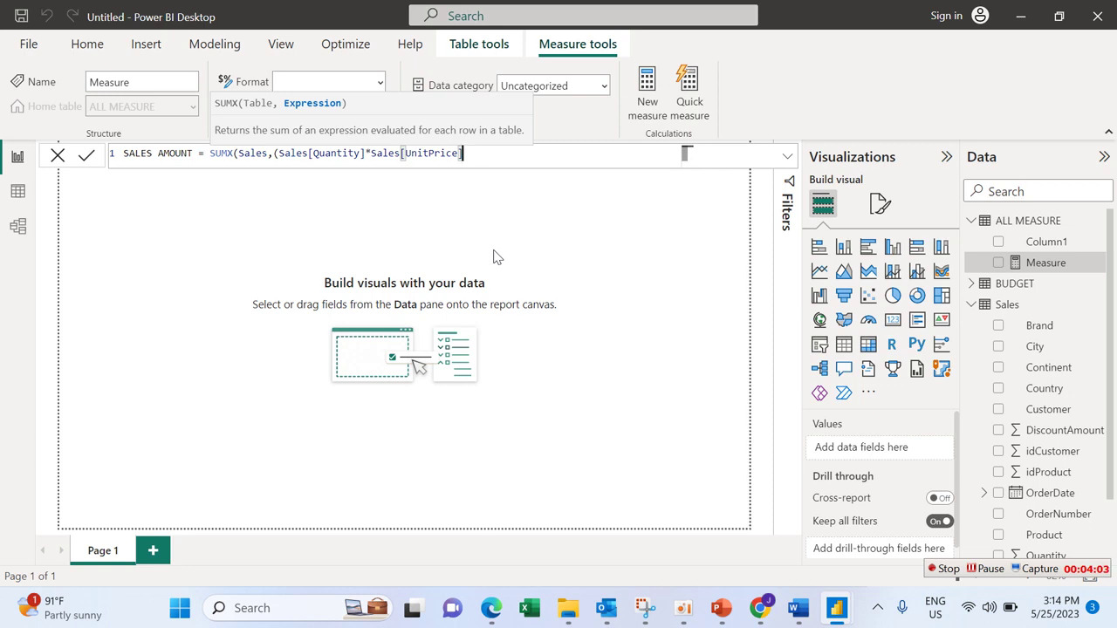
text(-DI)
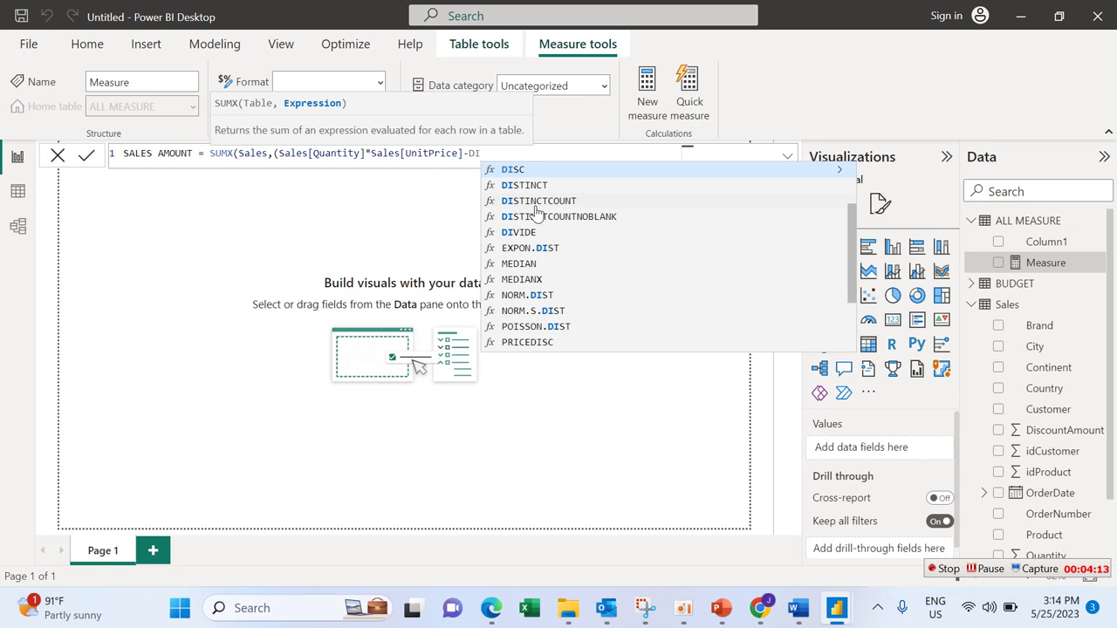
key(BackSpace)
key(BackSpace)
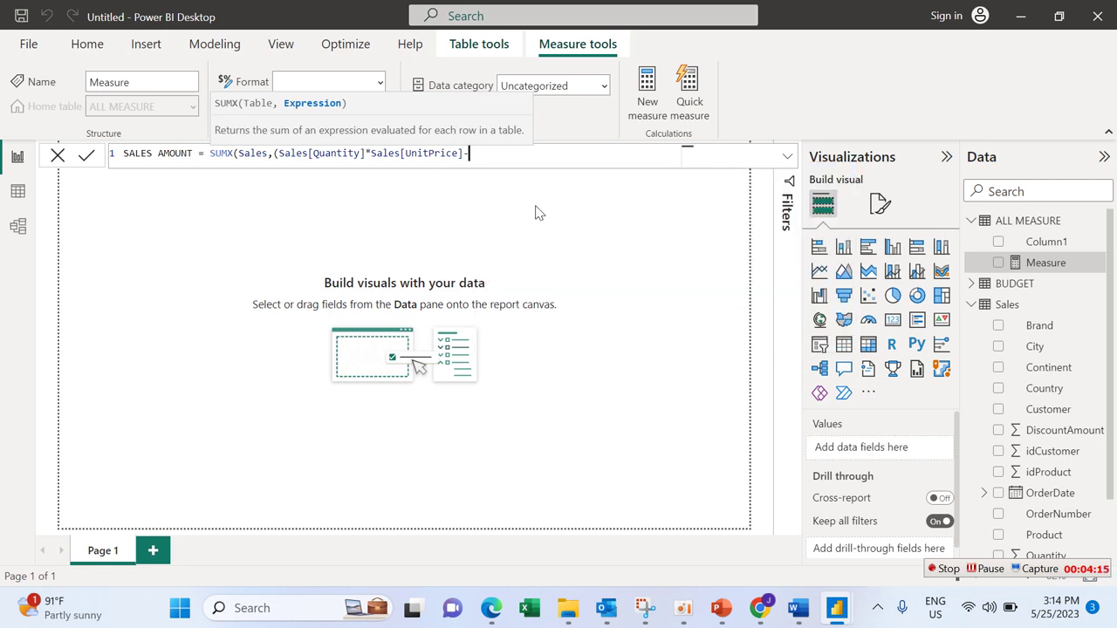
text(SAL)
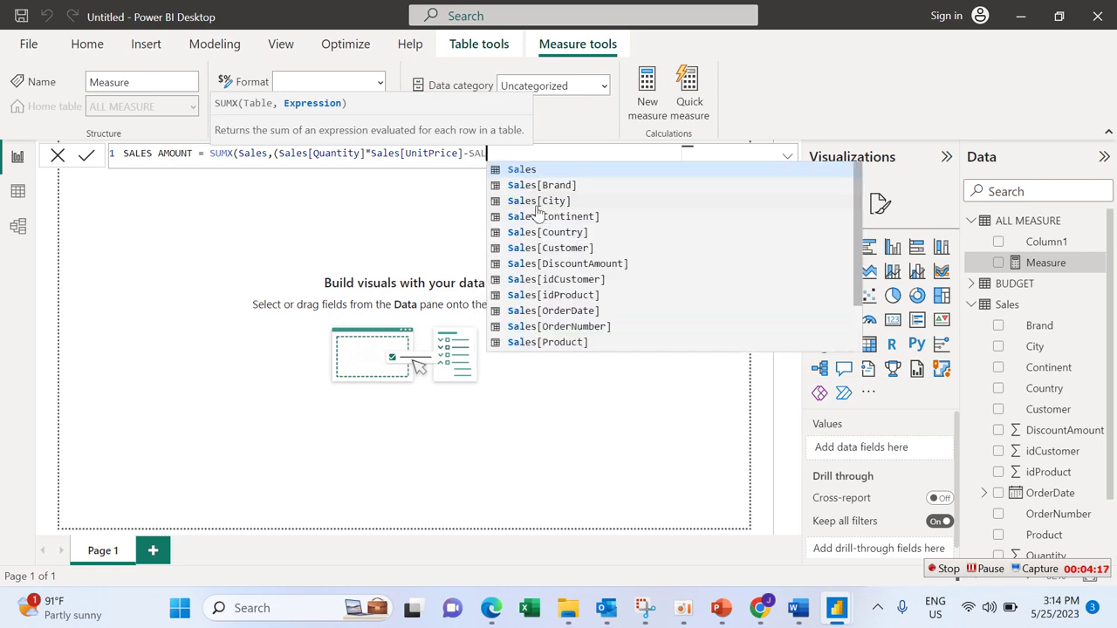
click(576, 265)
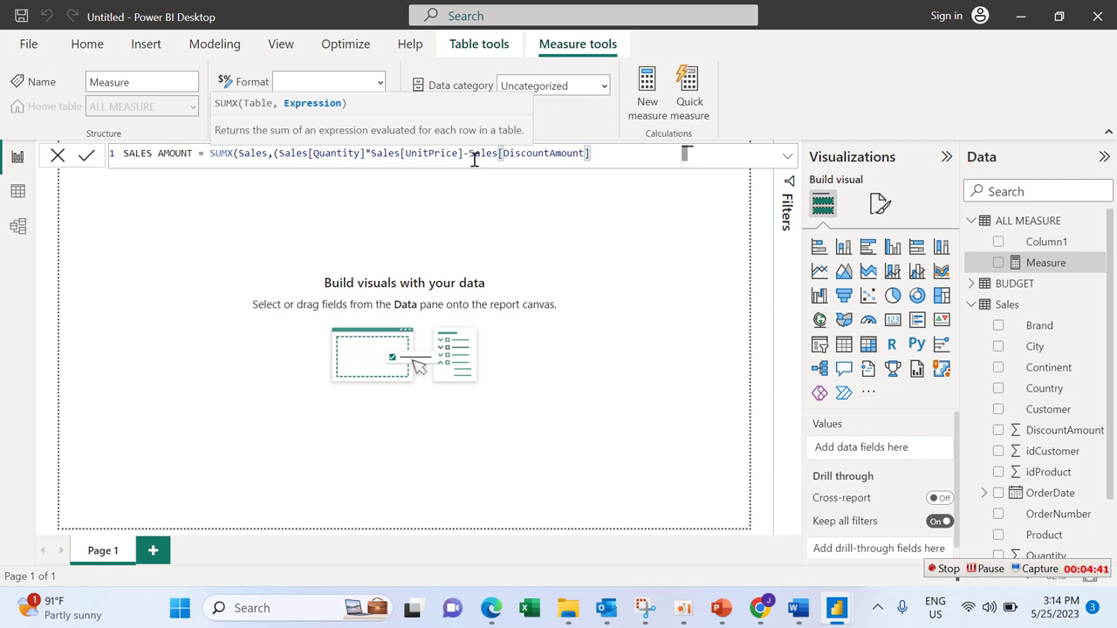
click(86, 157)
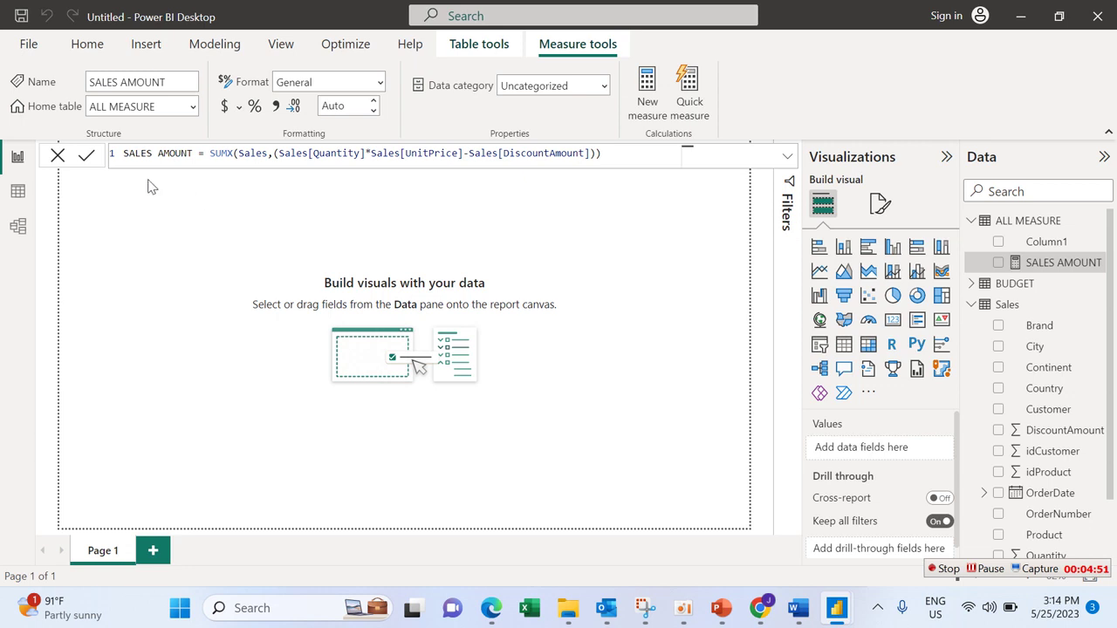
Step: Close the formula bar and expand BUDGET to show idProduct, ORDER DATE, Product and SALES
click(57, 156)
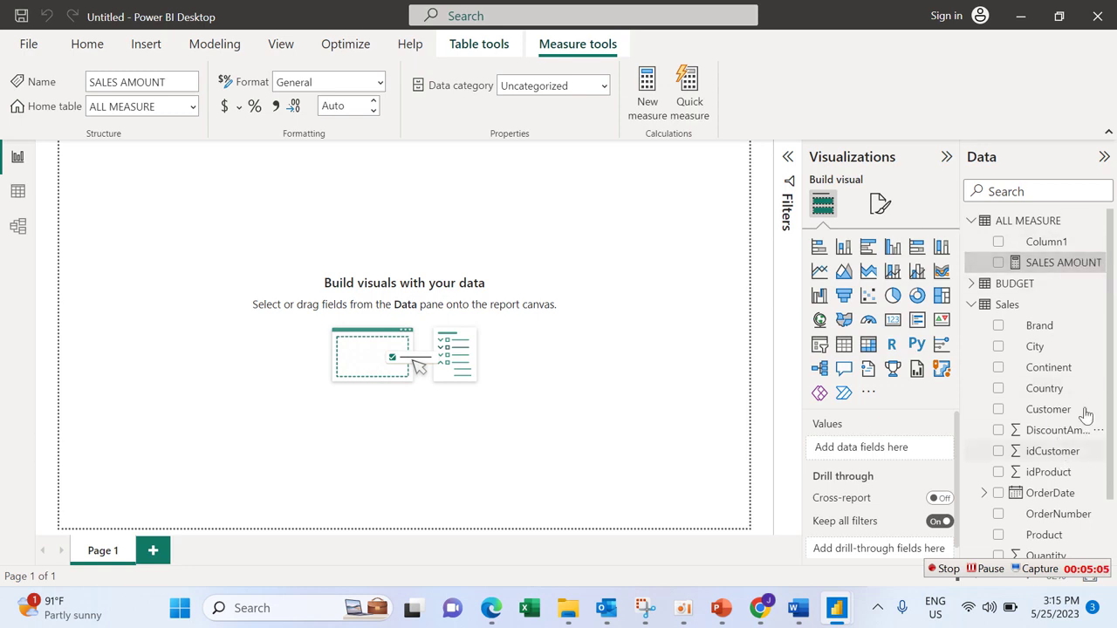
drag(1111, 345, 1113, 268)
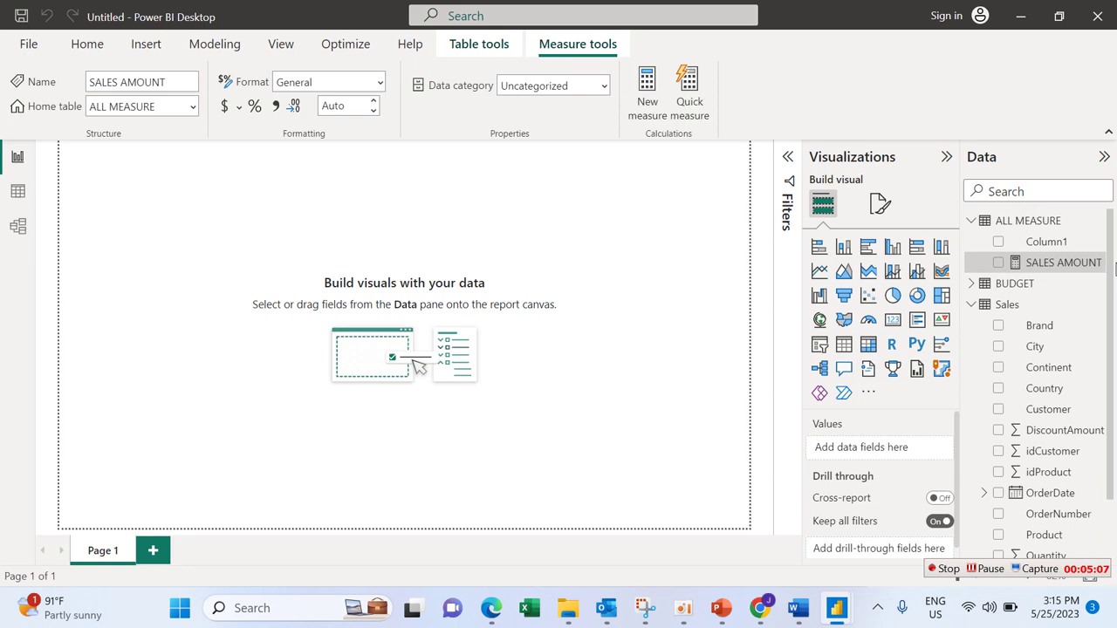
click(970, 287)
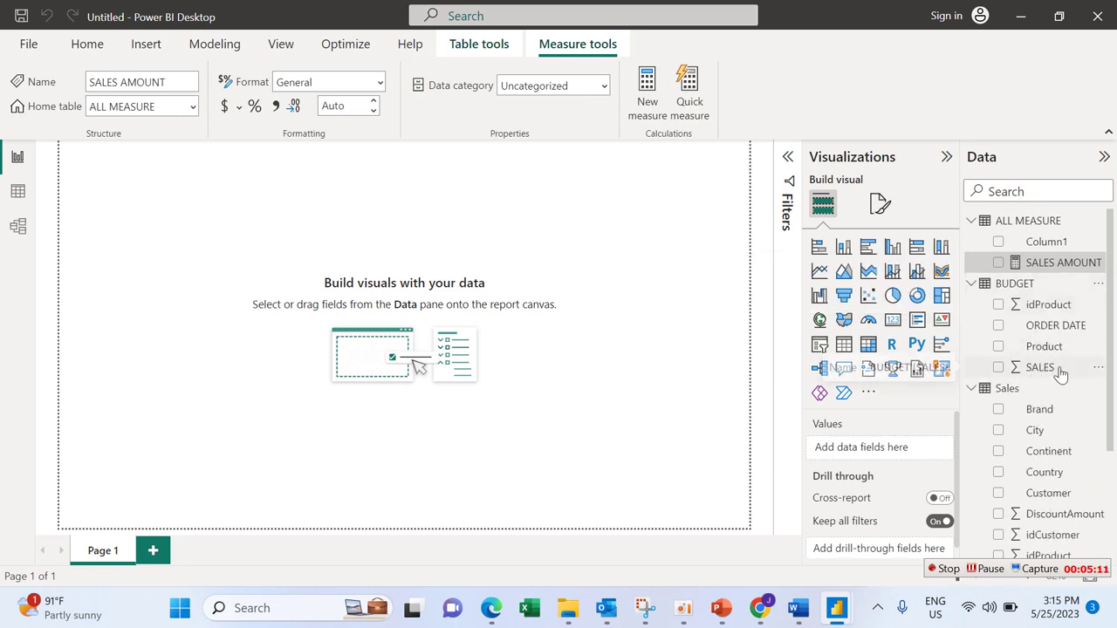
Step: Rename the BUDGET table's SALES column to VALUES
click(1094, 368)
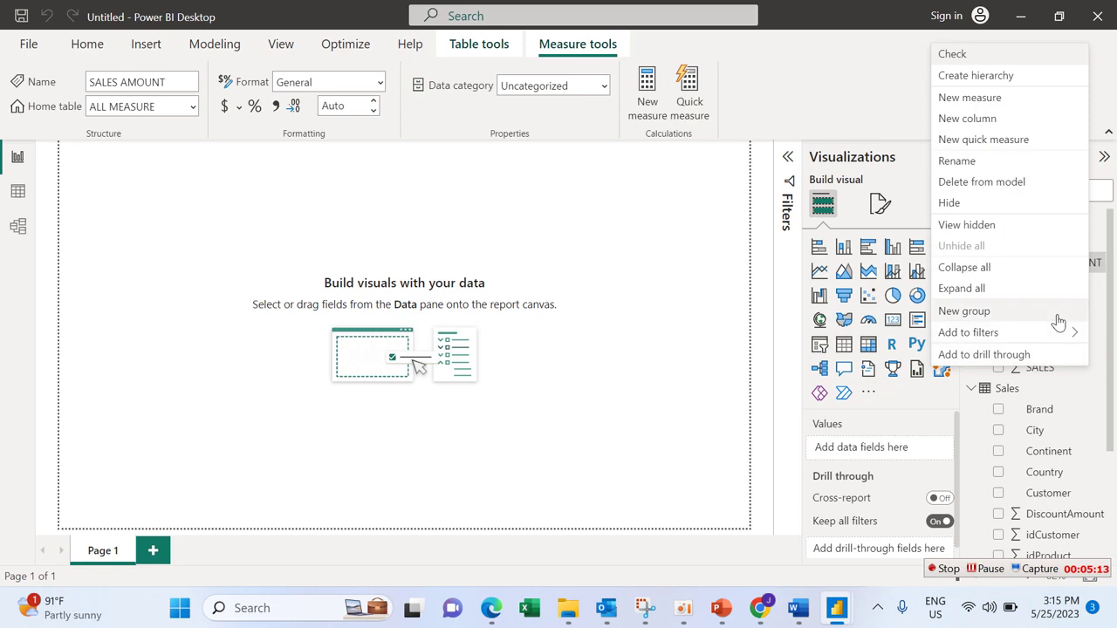
click(988, 161)
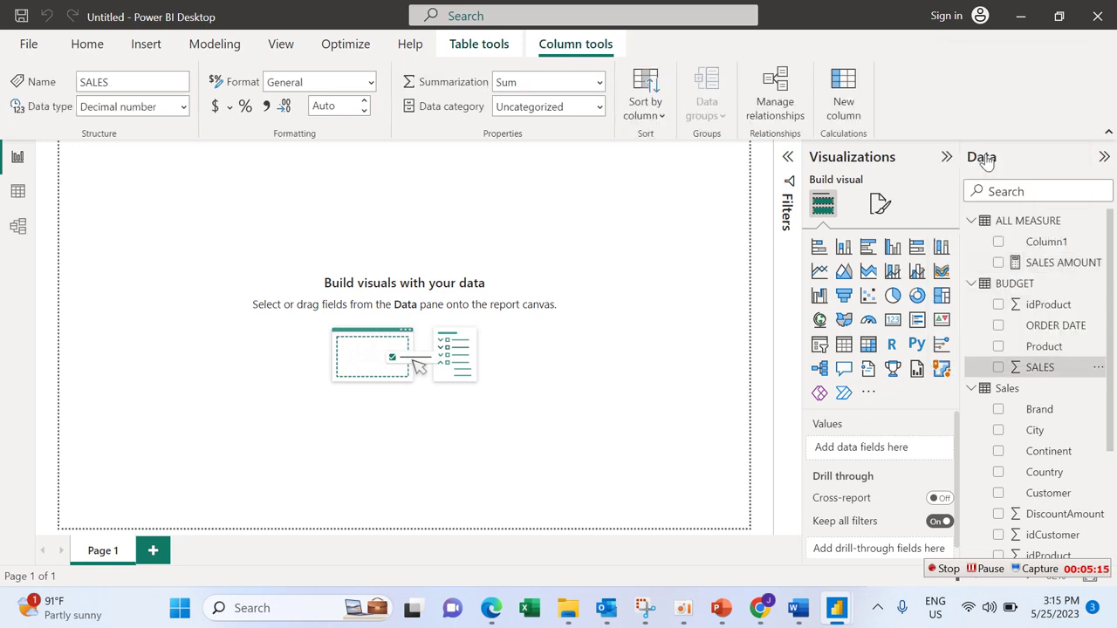
text(VALUES)
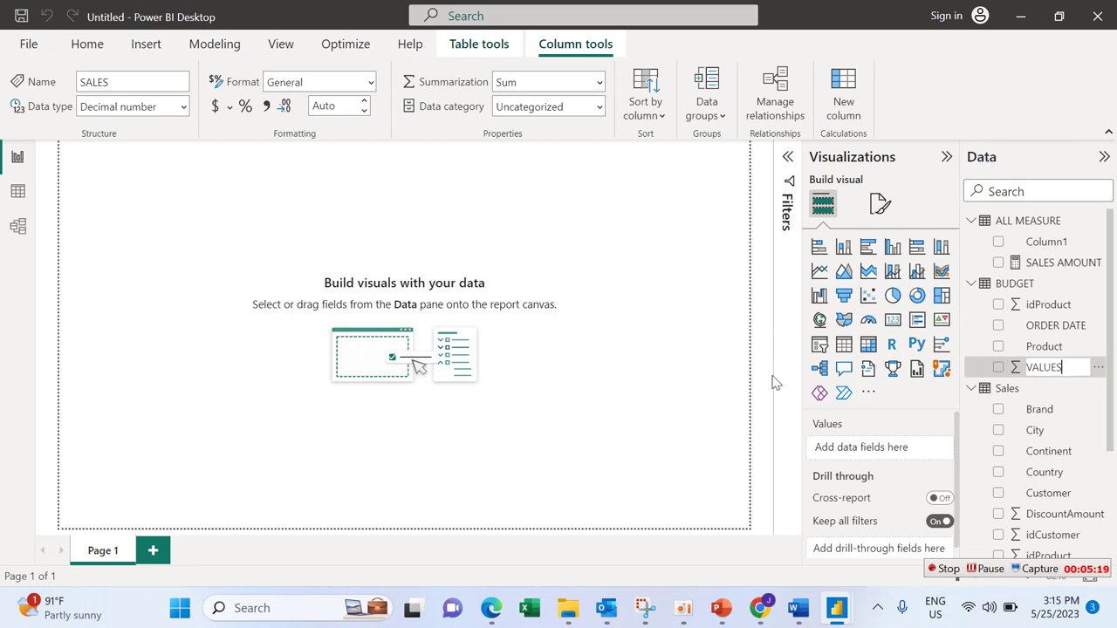
key(Return)
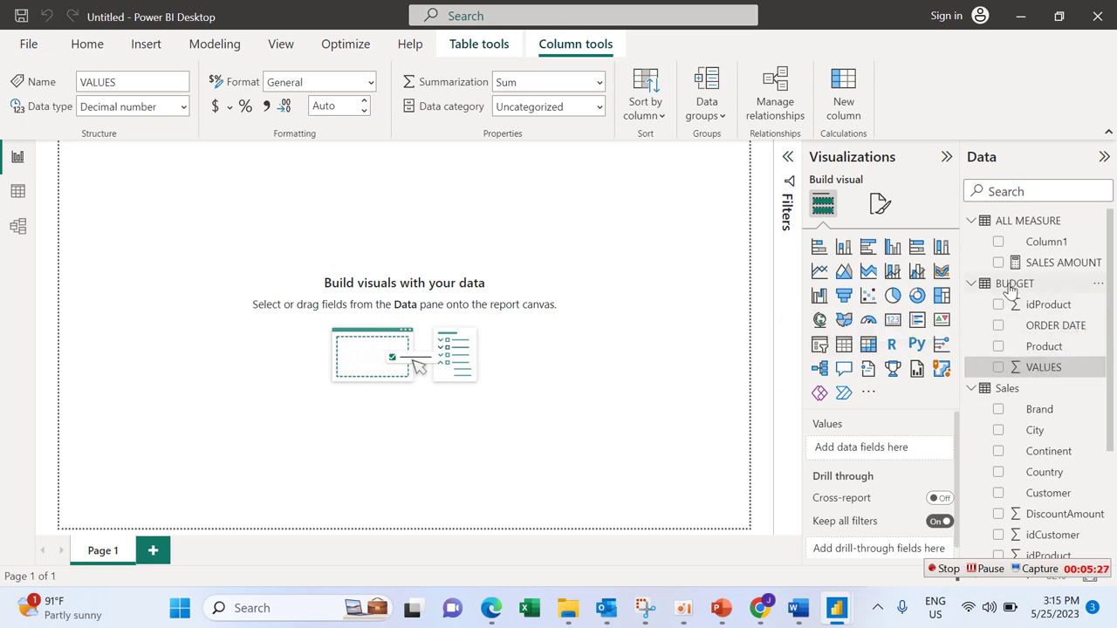
Step: Create the measure TOTAL BUDGET = SUM(BUDGET[VALUES]) in ALL MEASURE and close the formula bar
right_click(1019, 220)
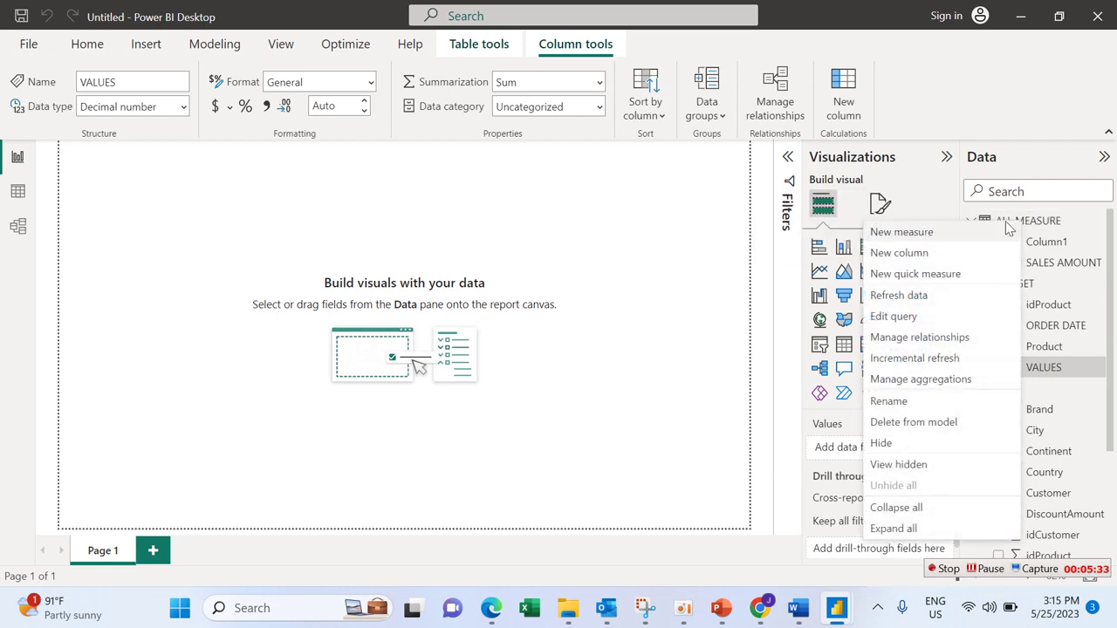
click(889, 237)
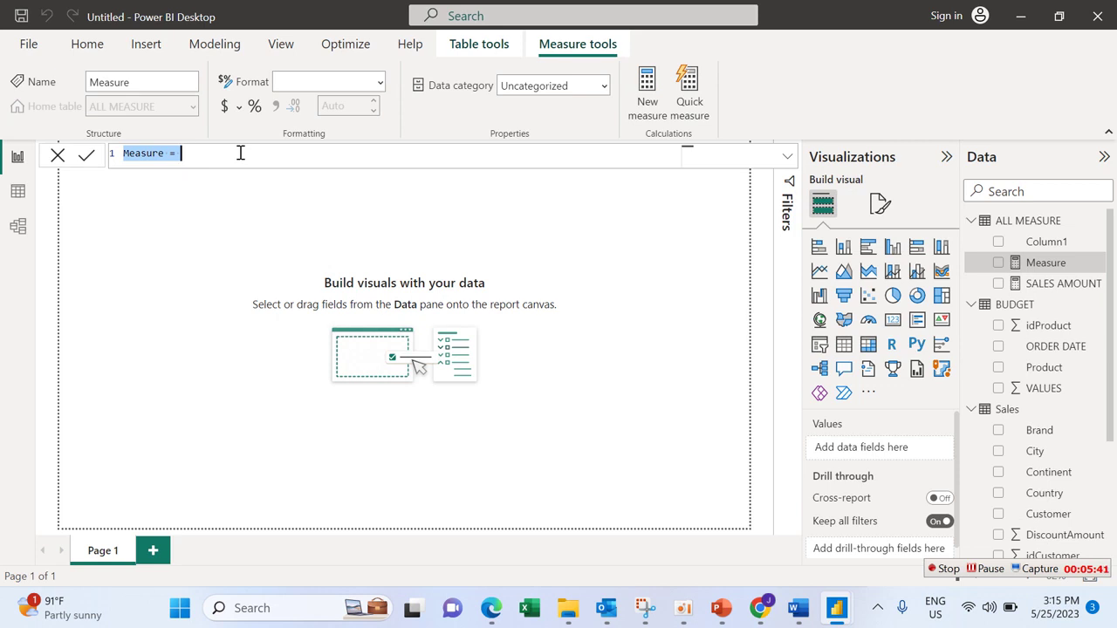
text(TO)
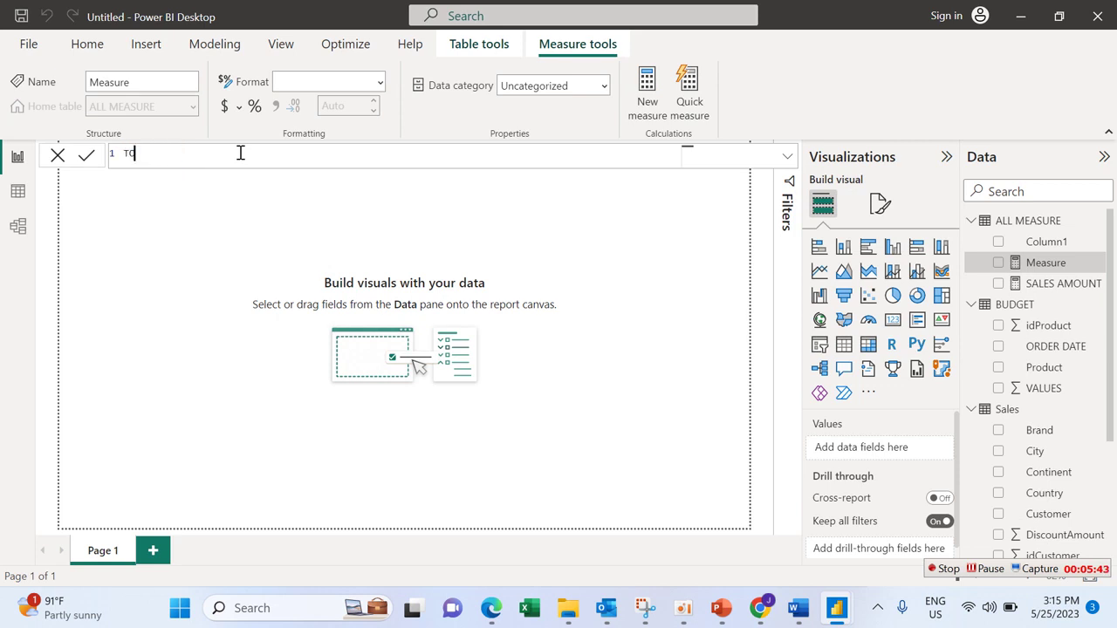
text(TAL BUDGET = SUM)
key(BackSpace)
click(262, 171)
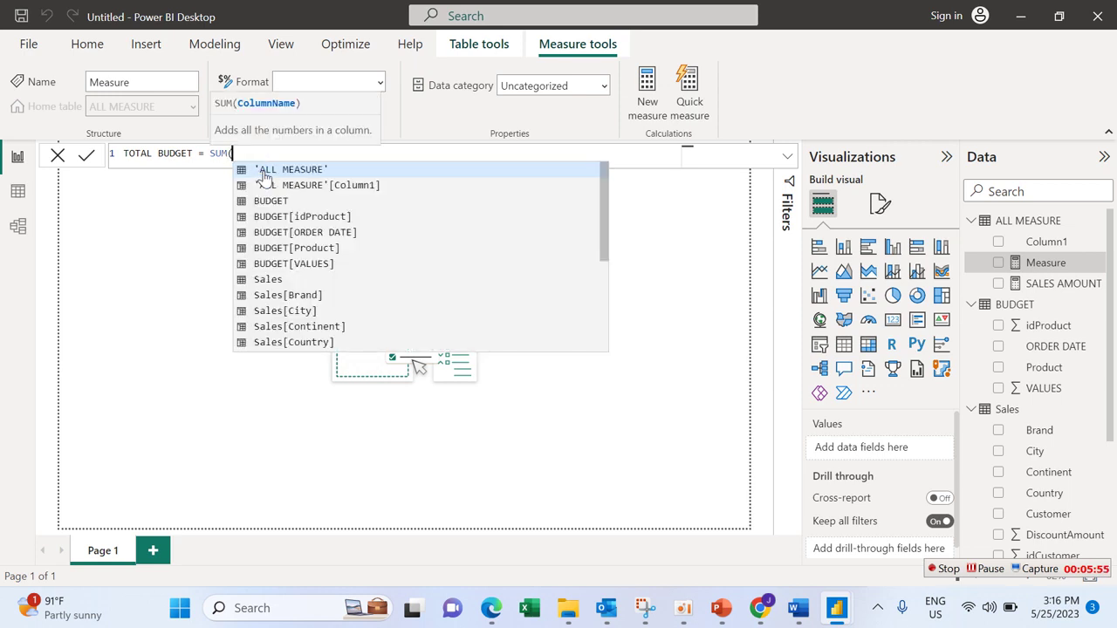
text(VALU)
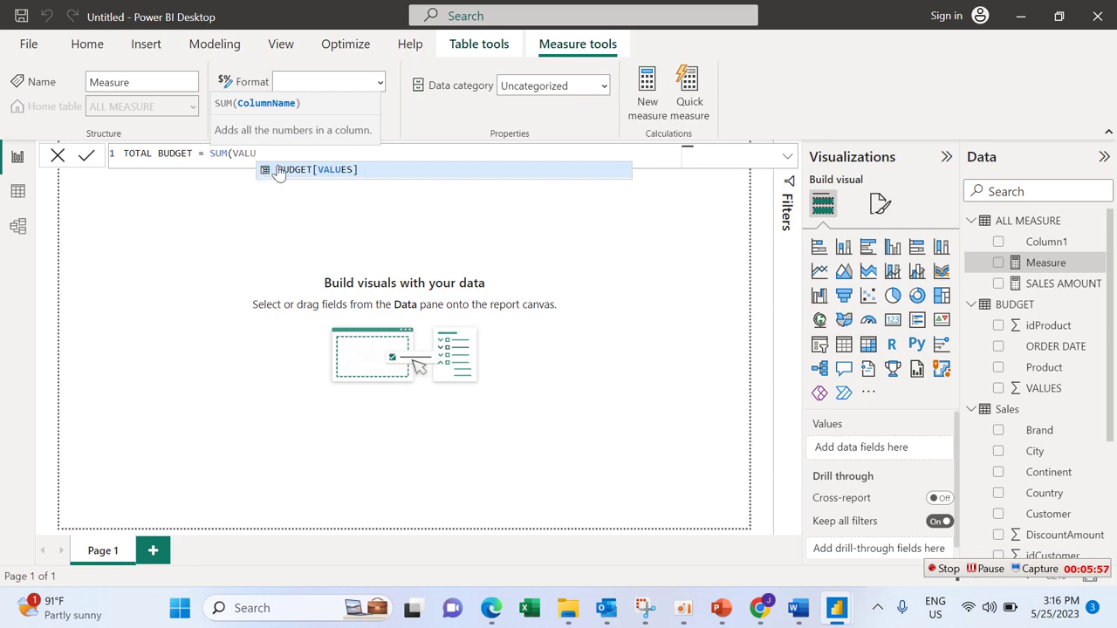
click(300, 170)
text())
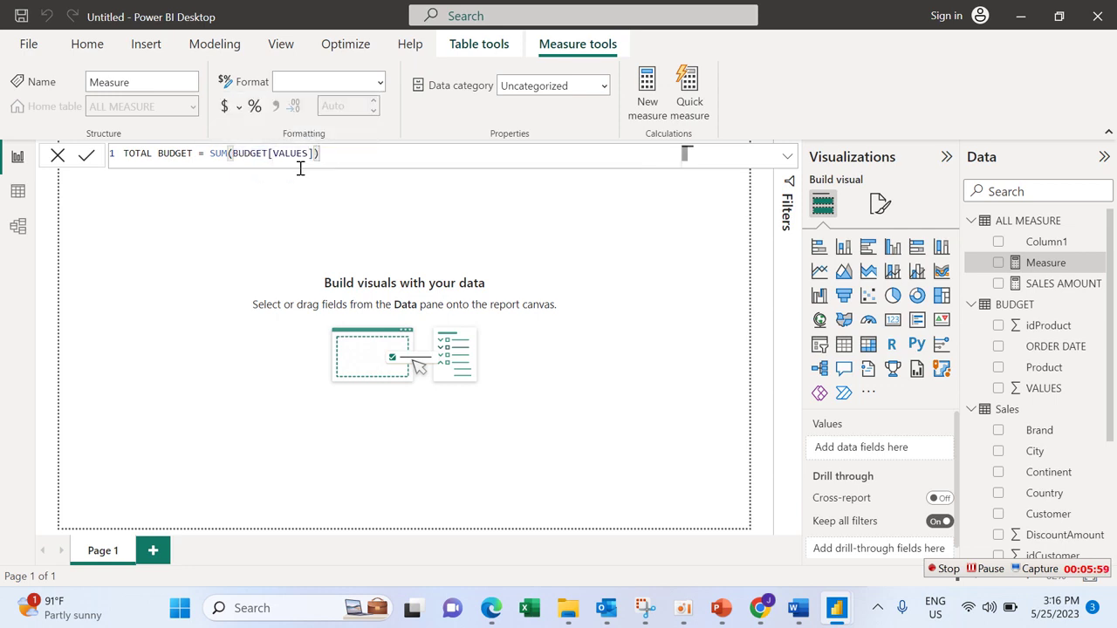
key(Return)
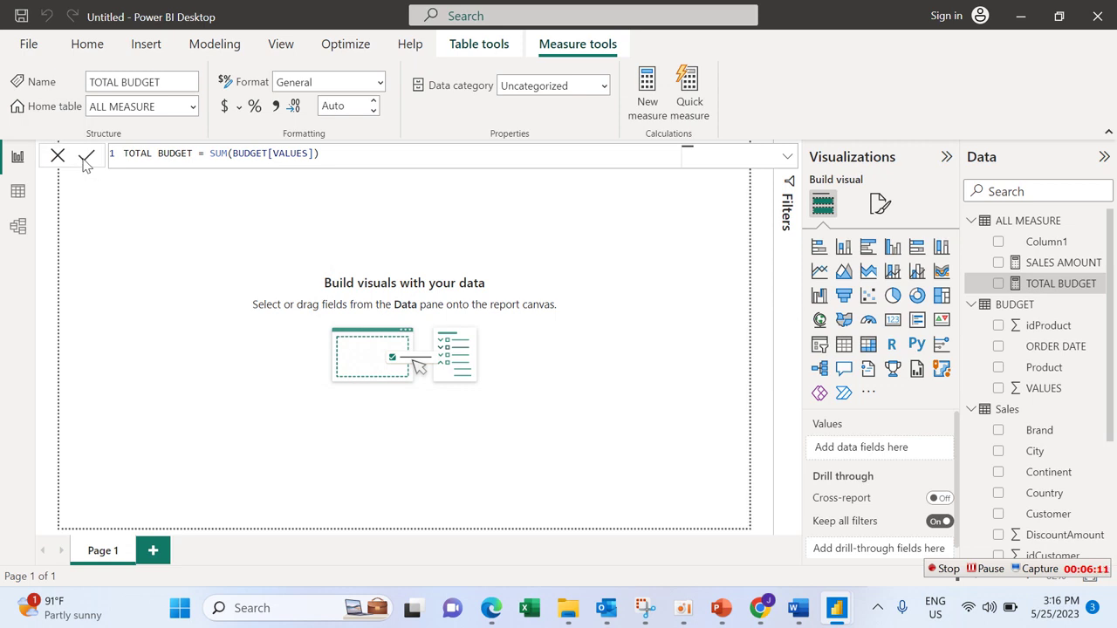
click(58, 156)
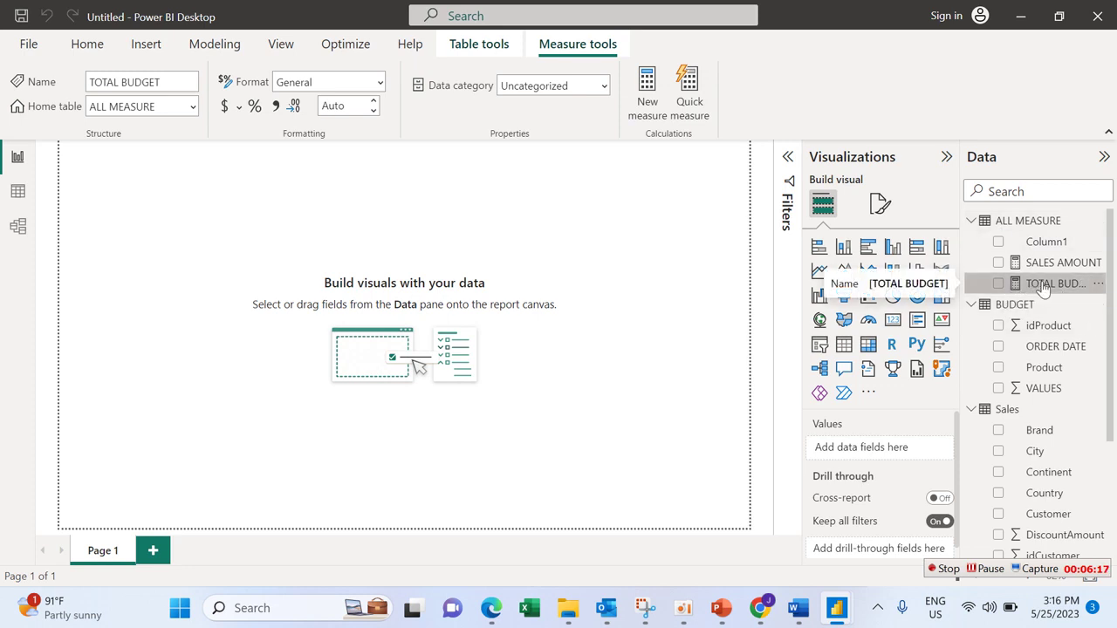
Step: Add the measure SALES vs Budget = DIVIDE([SALES AMOUNT],[TOTAL BUDGET]) to ALL MEASURE and commit it
right_click(1005, 218)
click(930, 226)
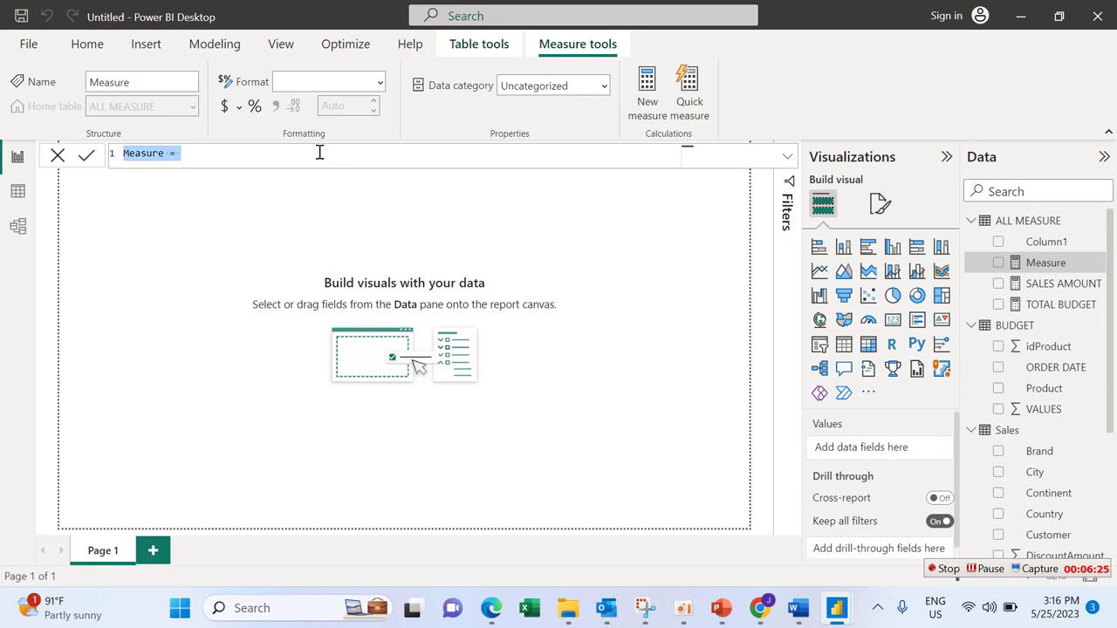
text(SALES)
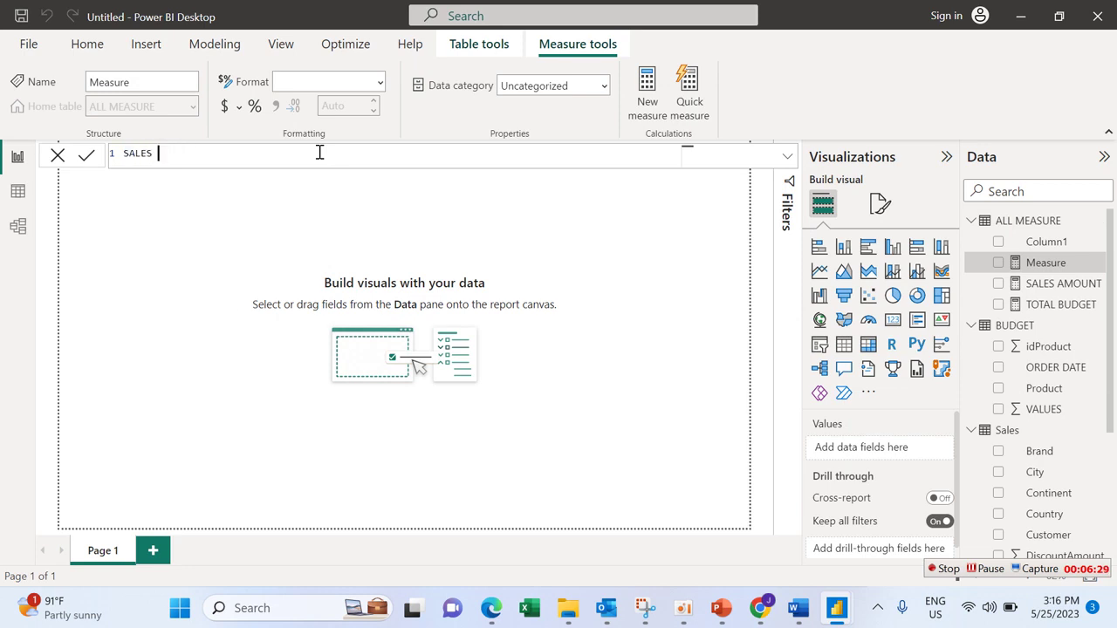
text( vs Budget = div)
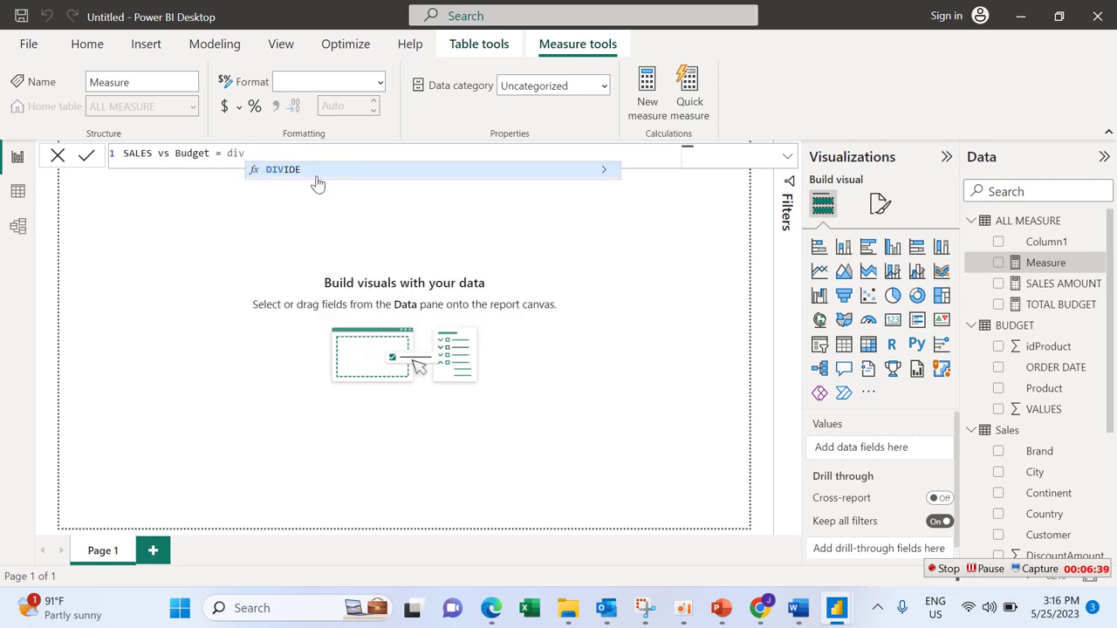
click(319, 171)
text(sale)
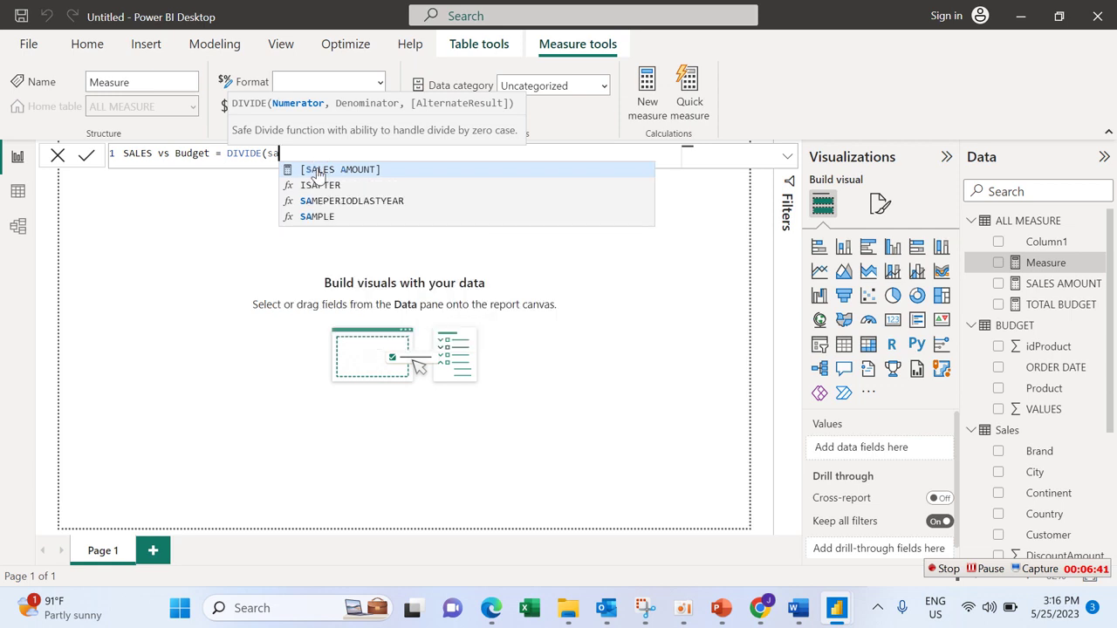
click(318, 171)
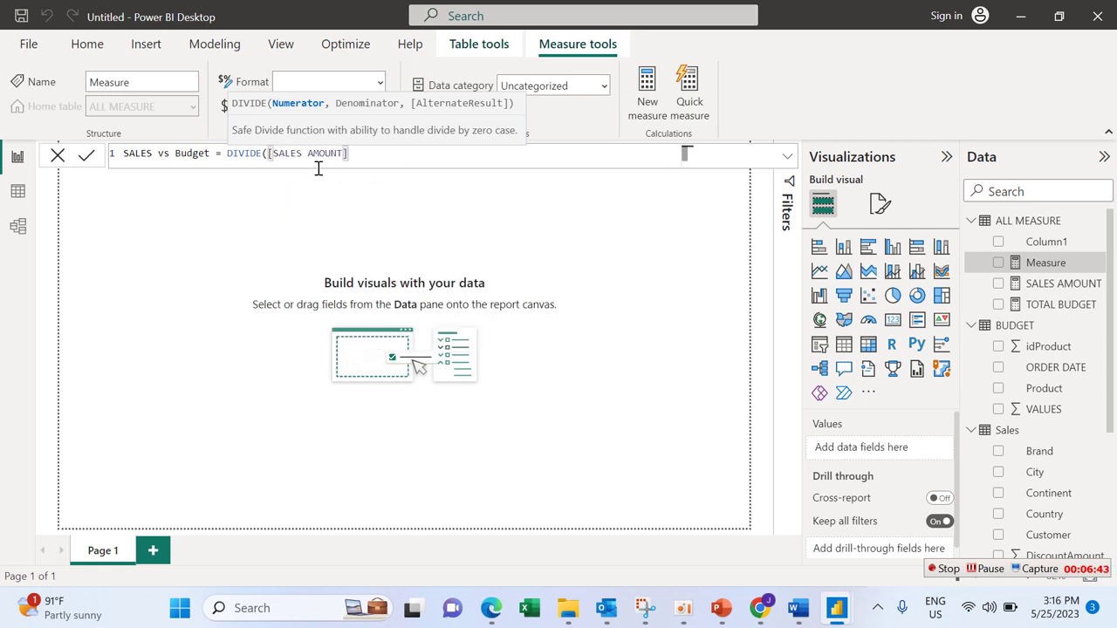
text(,)
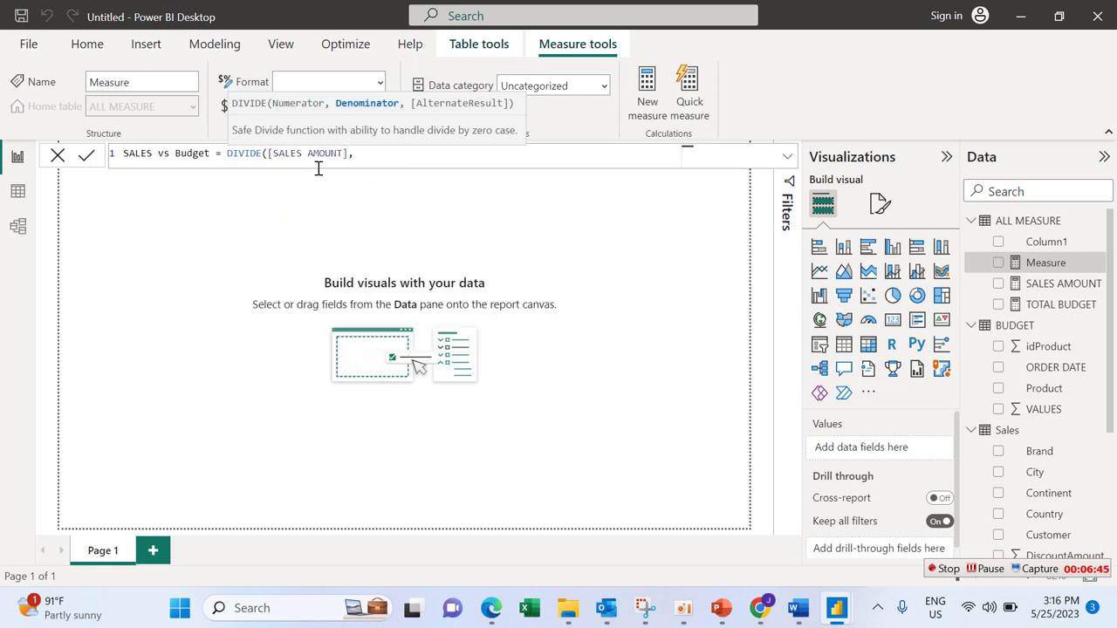
text(tot)
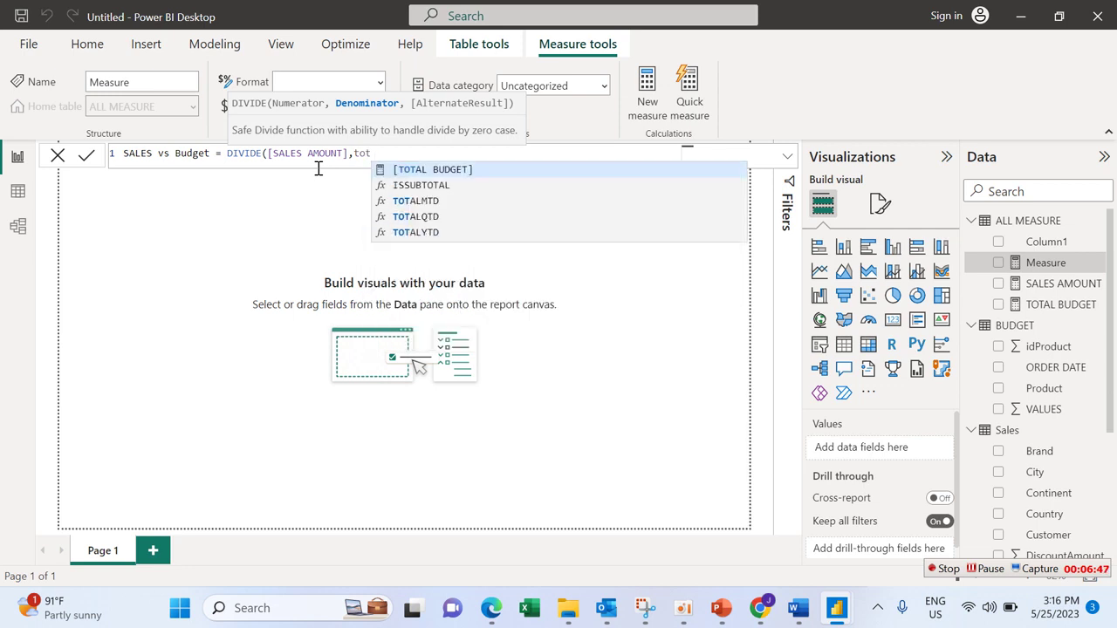
click(444, 171)
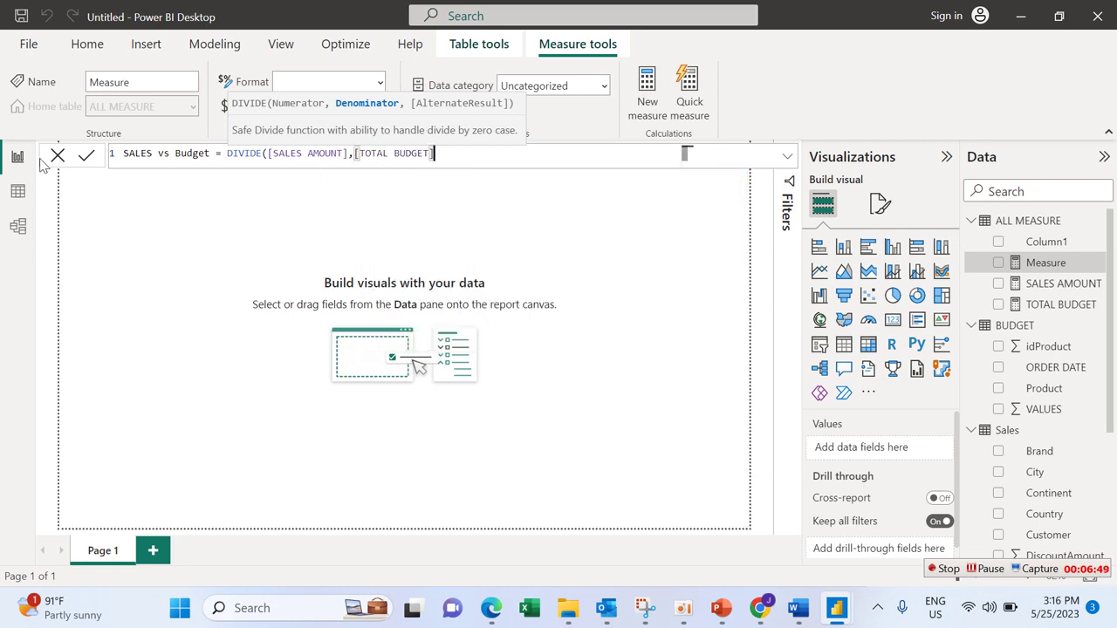
click(86, 157)
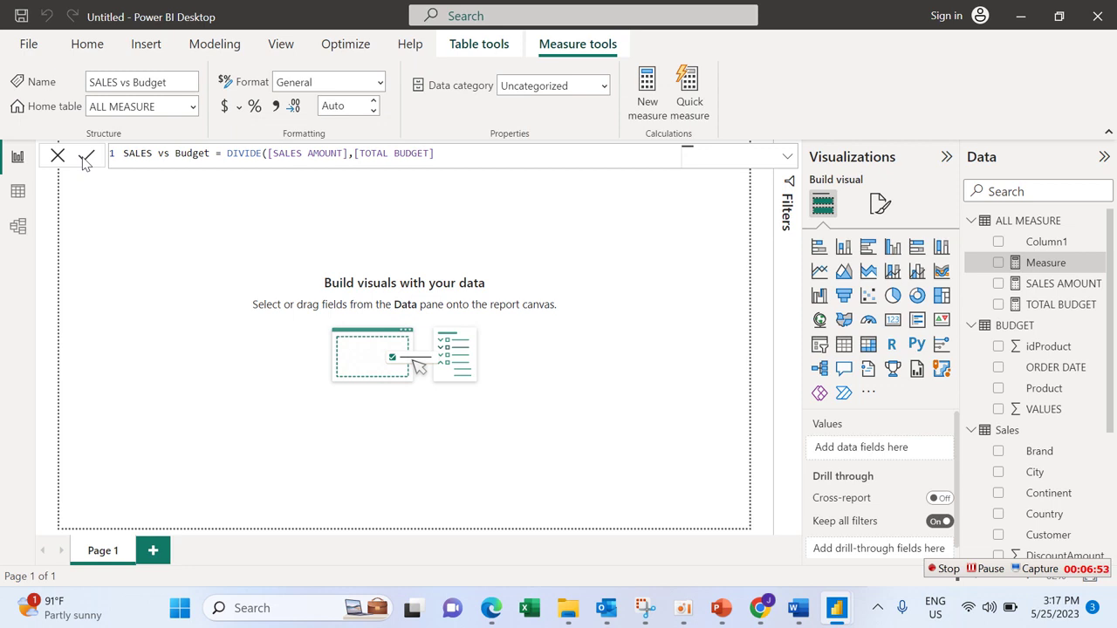
click(86, 156)
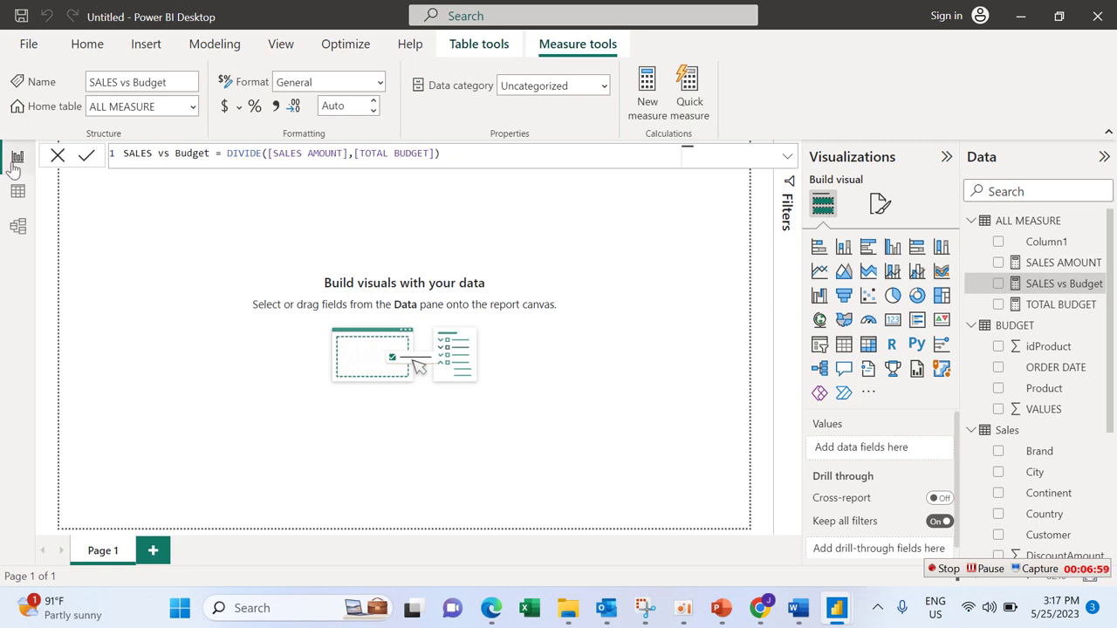
click(58, 154)
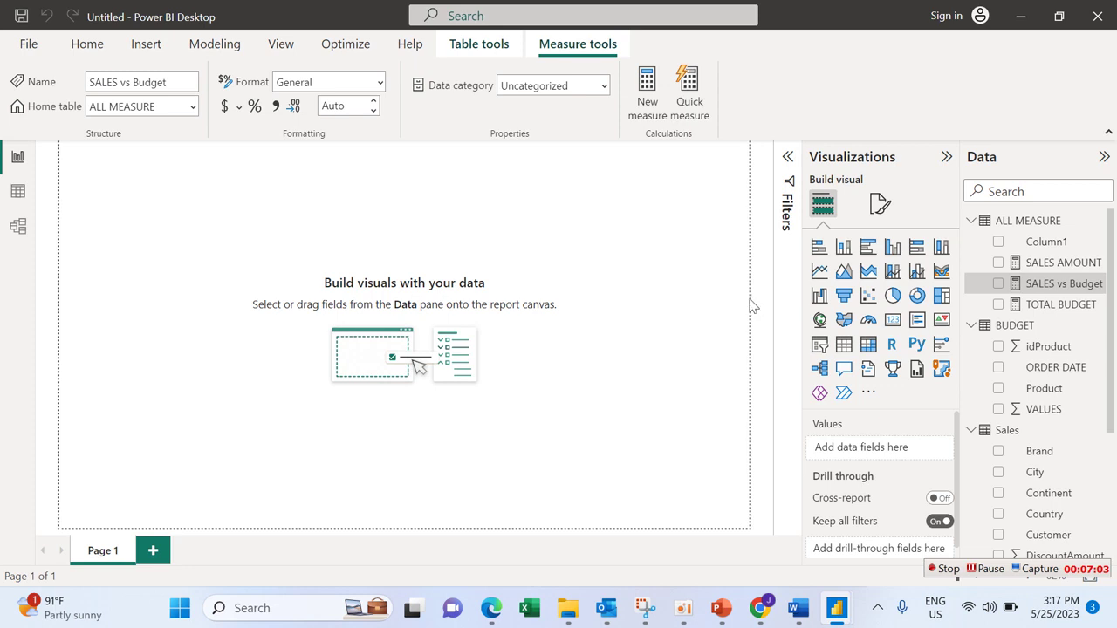
Step: Clear the measure selection on the report canvas and show the Modeling commands
scroll(1108, 288, down, 3)
scroll(1108, 288, up, 3)
click(258, 281)
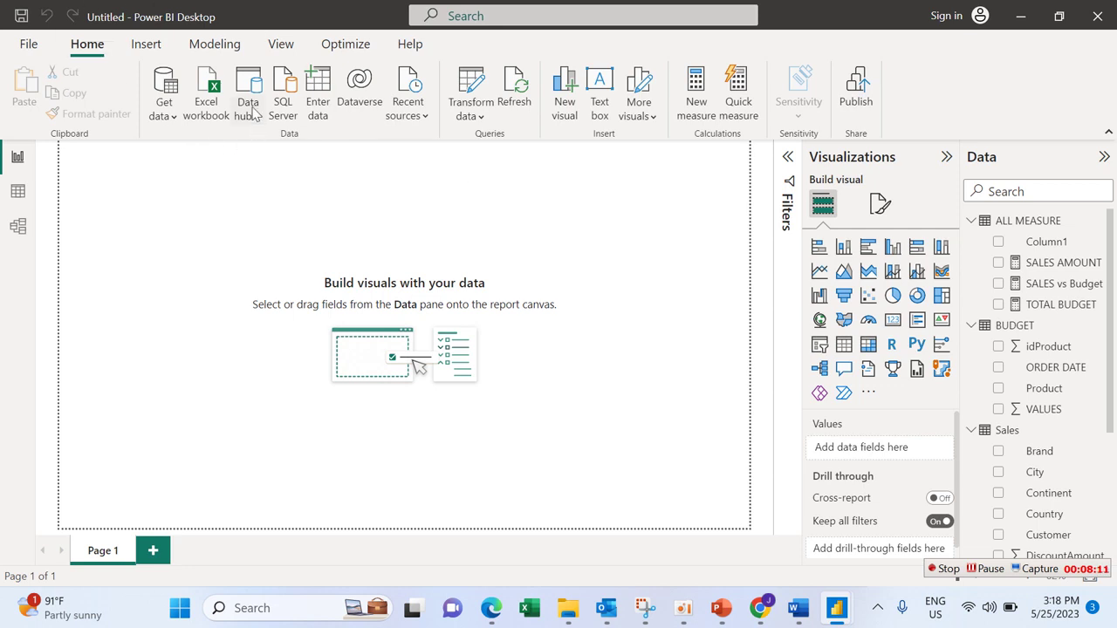
click(237, 51)
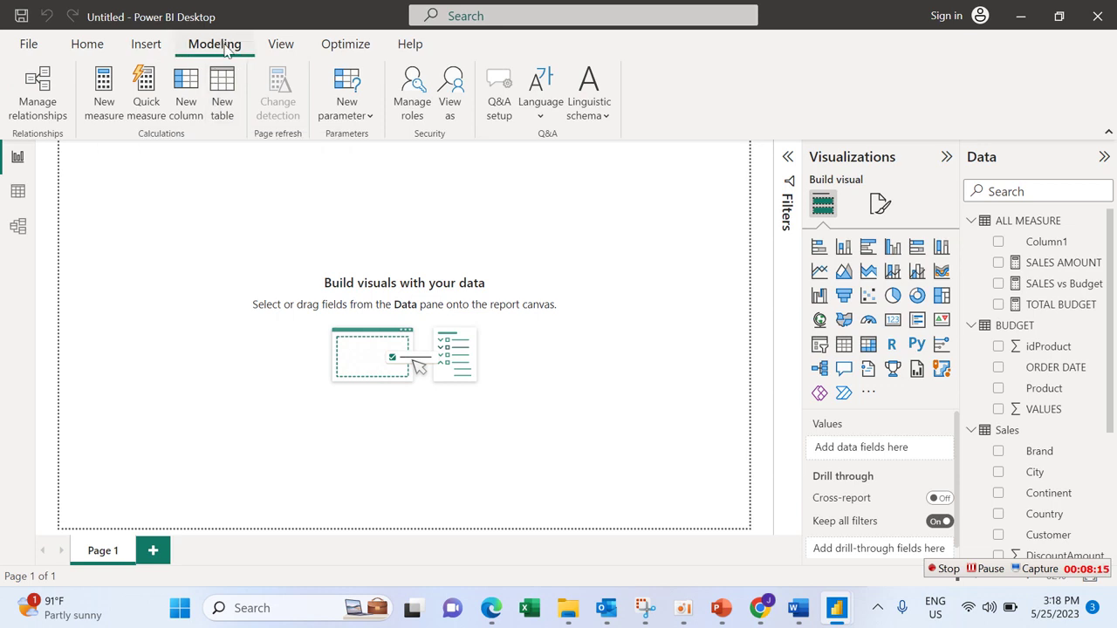
Step: Create the calculated table date table = CALENDARAUTO() and commit it
click(221, 95)
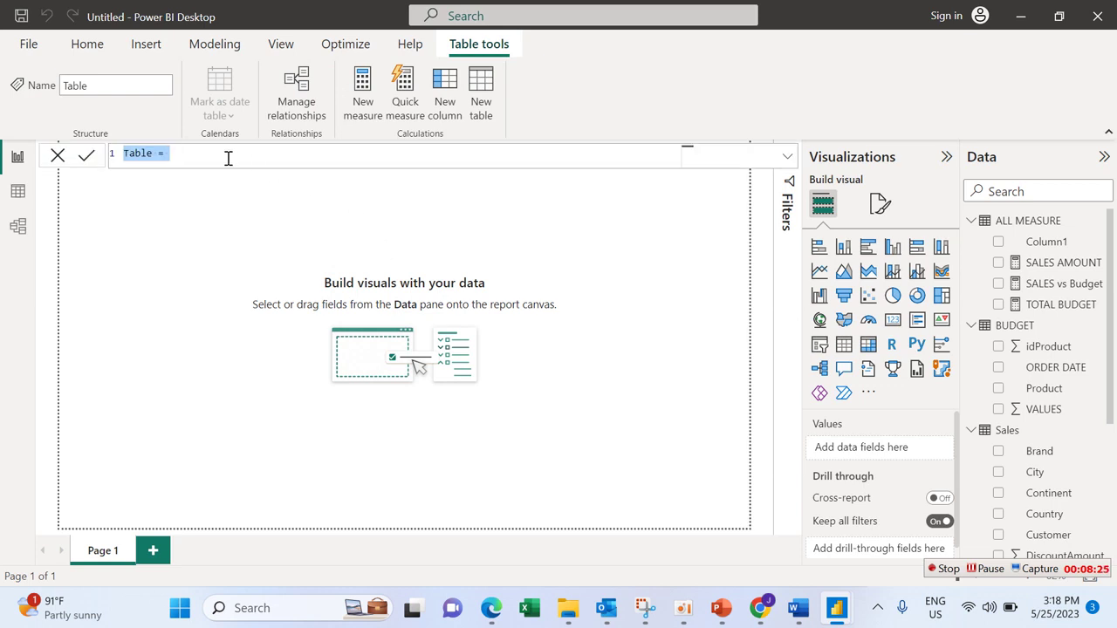
text(date )
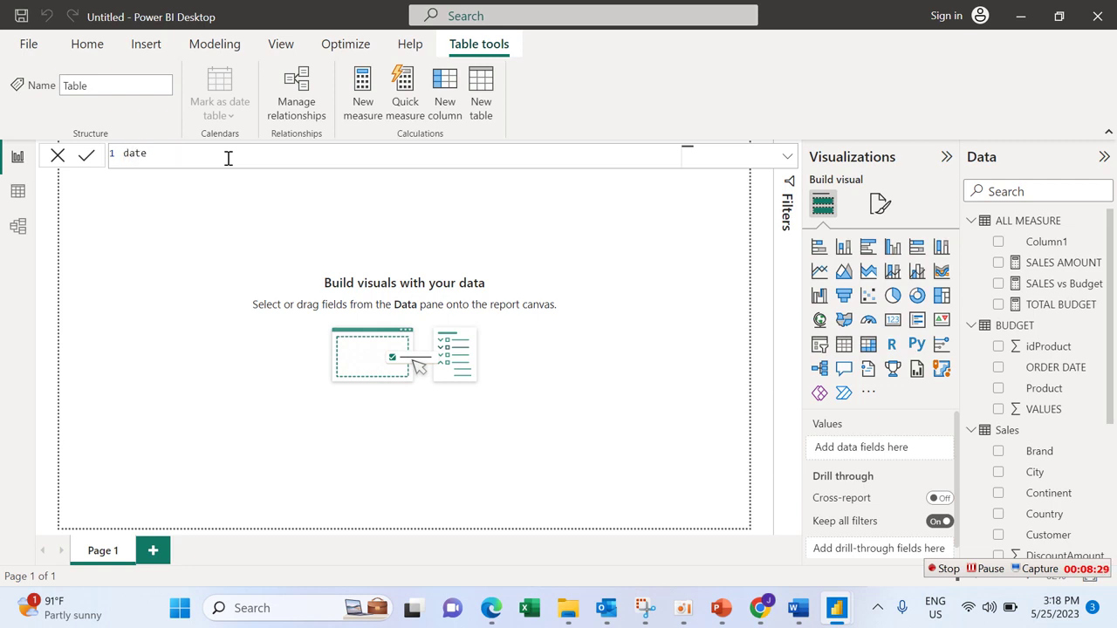
text(table = )
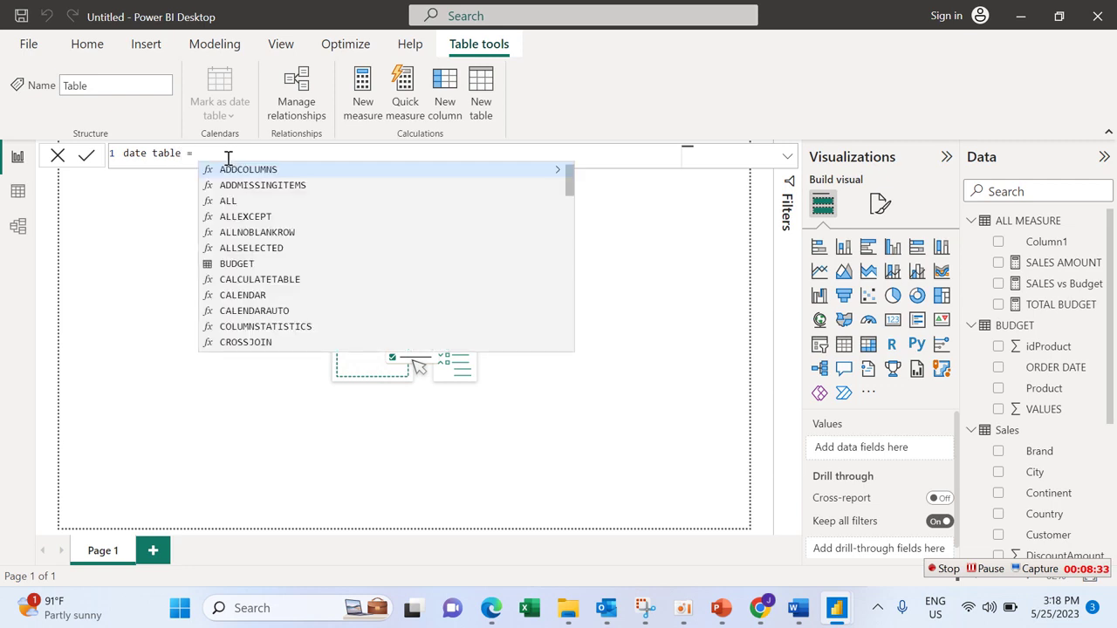
text(cale)
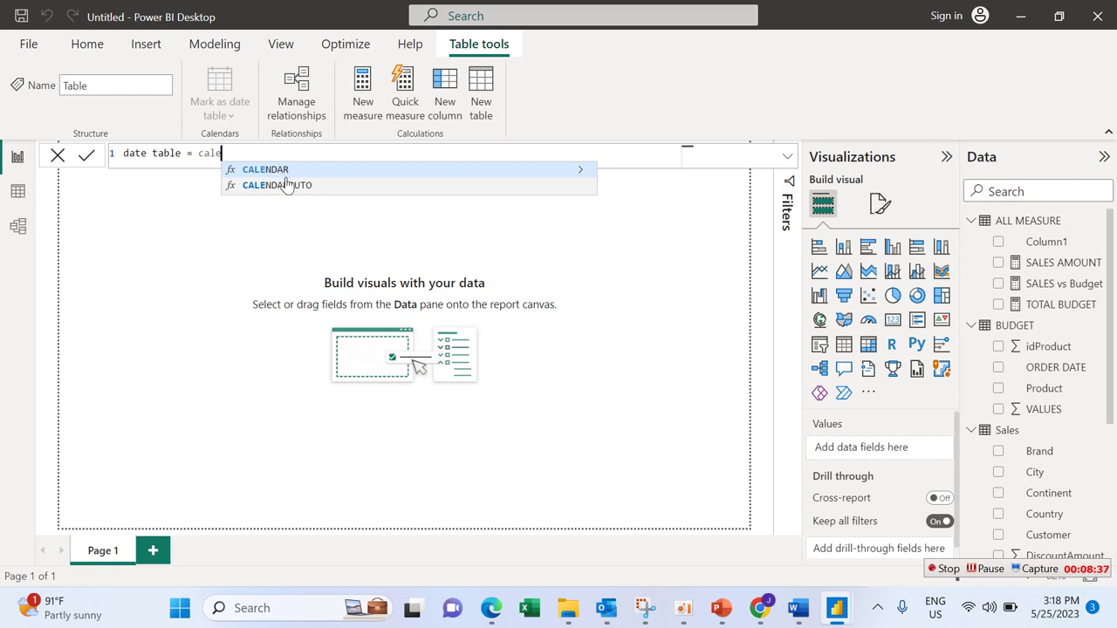
key(Tab)
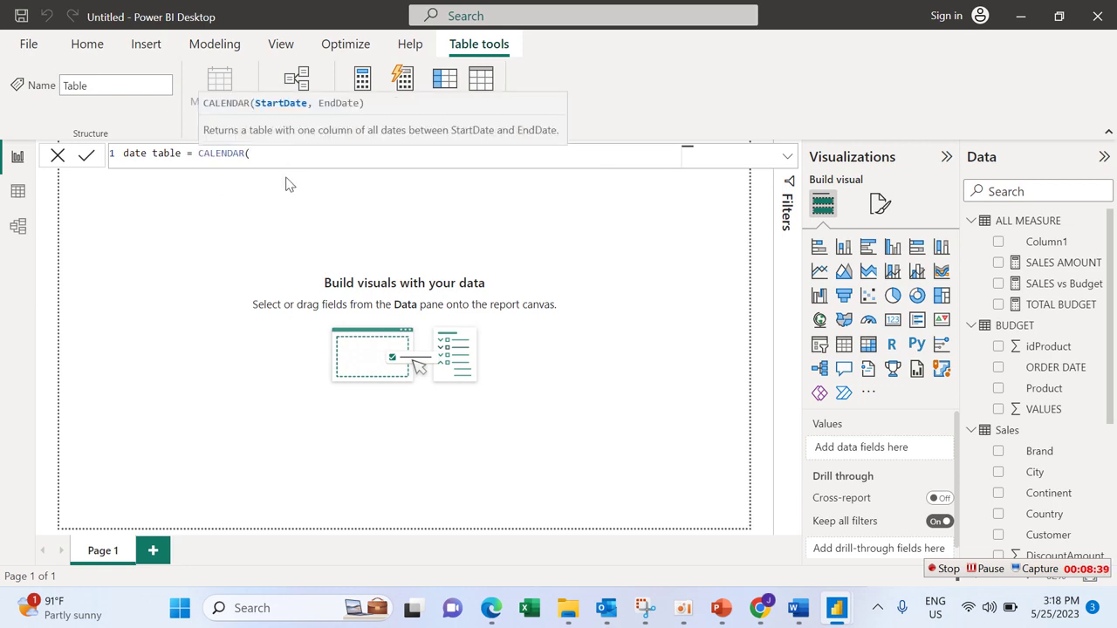
text())
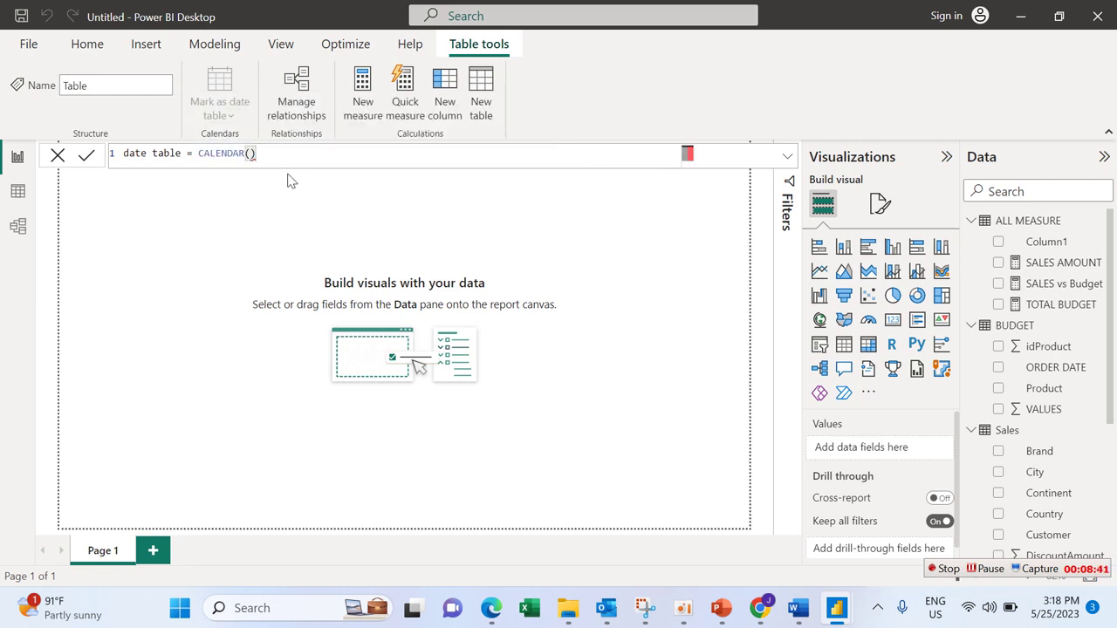
key(BackSpace)
key(BackSpace)
key(BackSpace)
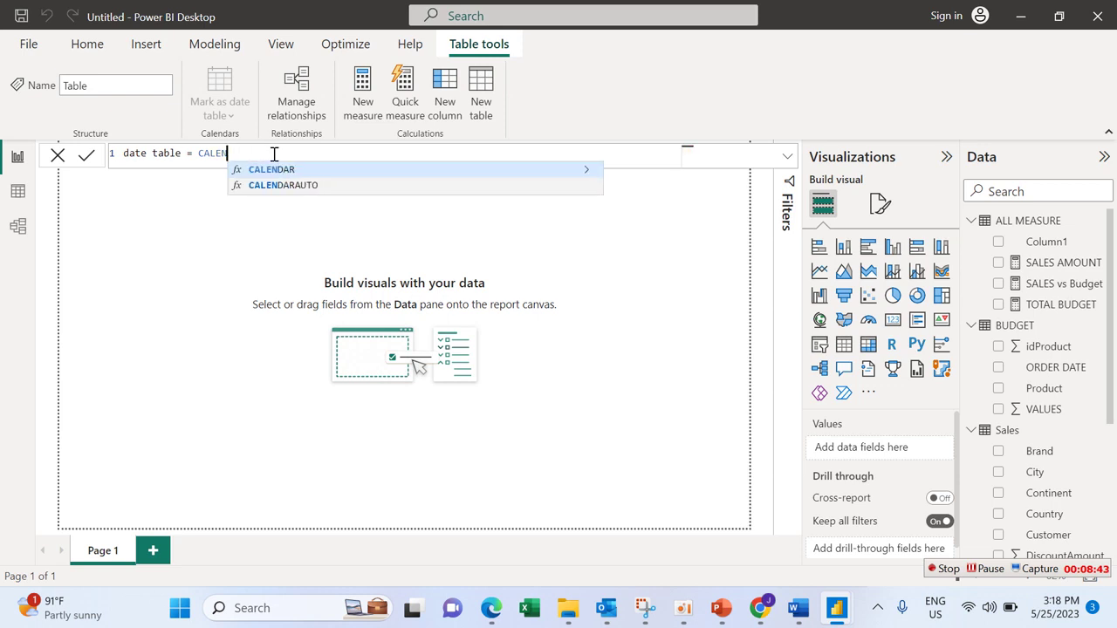
click(319, 186)
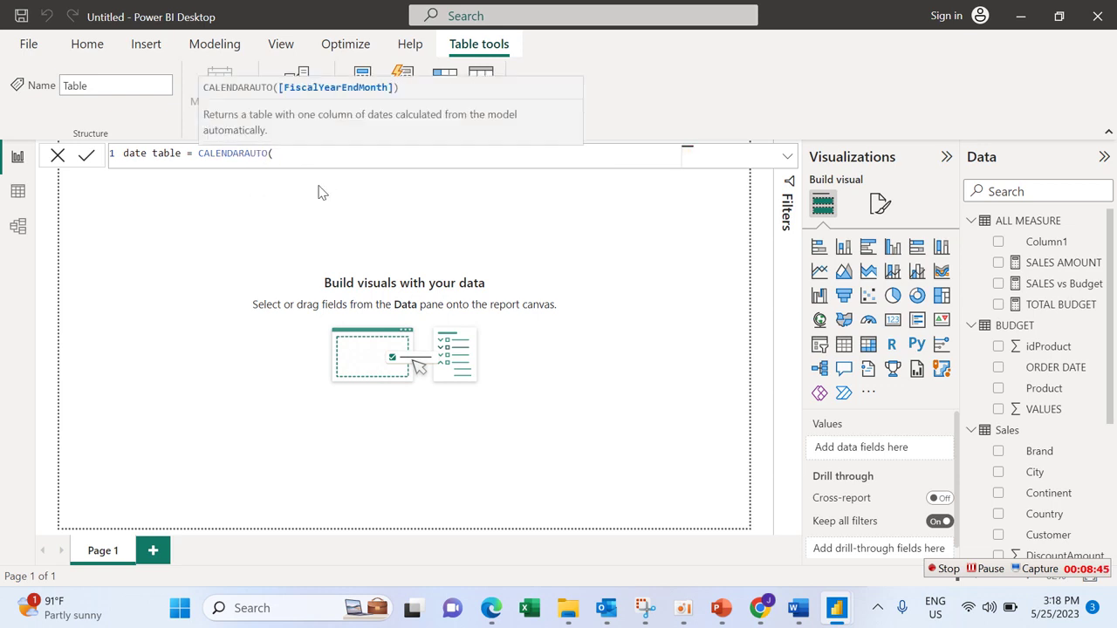
text())
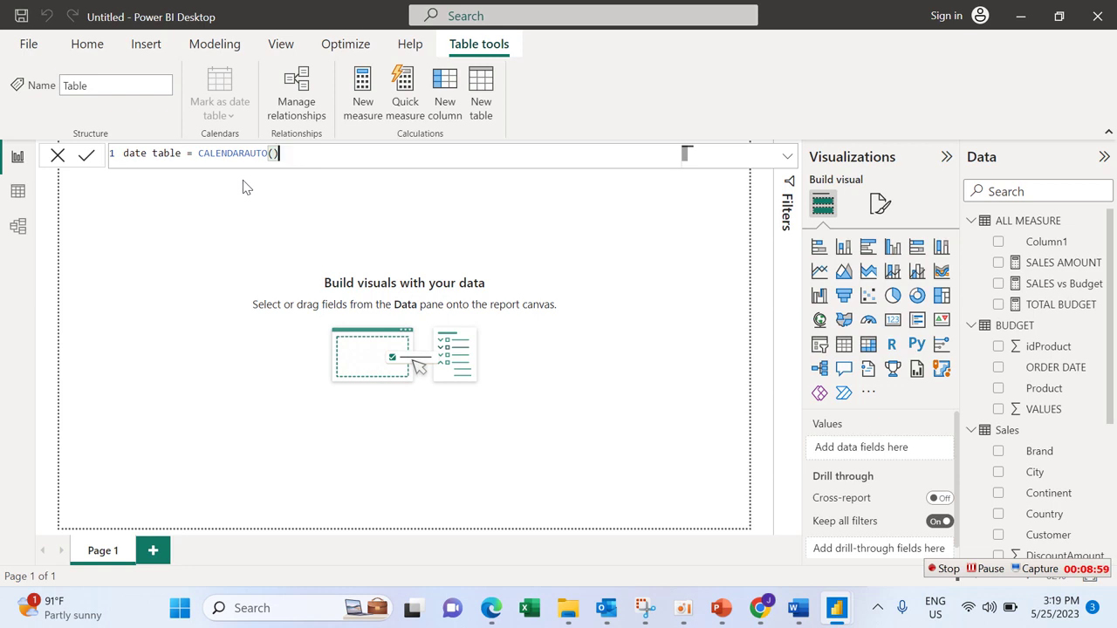
click(86, 159)
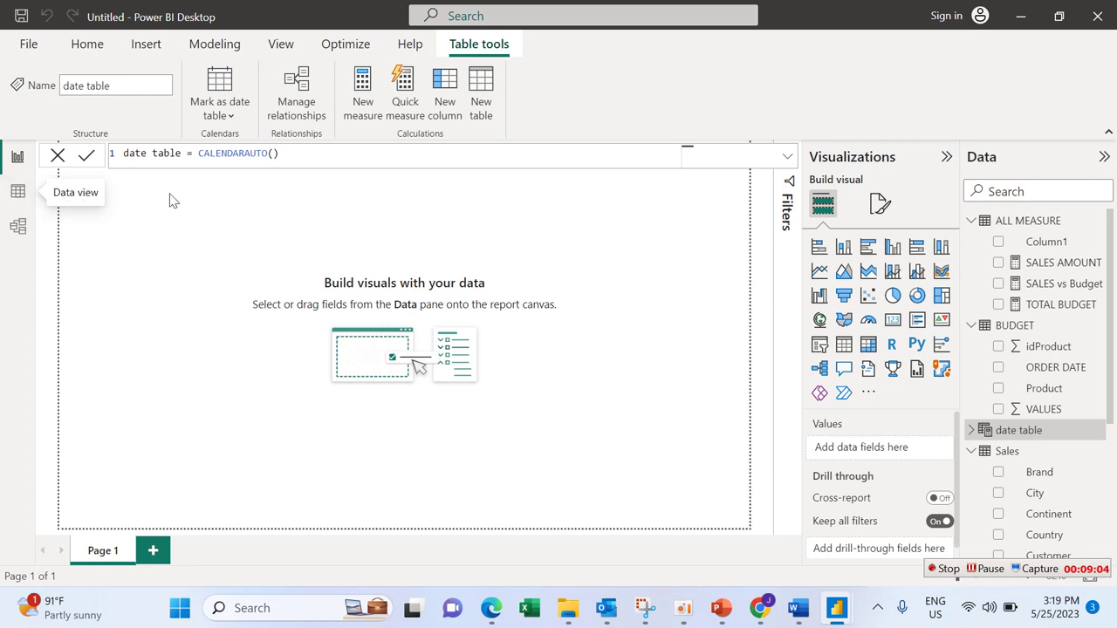
click(17, 191)
Step: Check the date table's 1,095 dates, then view the model diagram of all tables
click(18, 193)
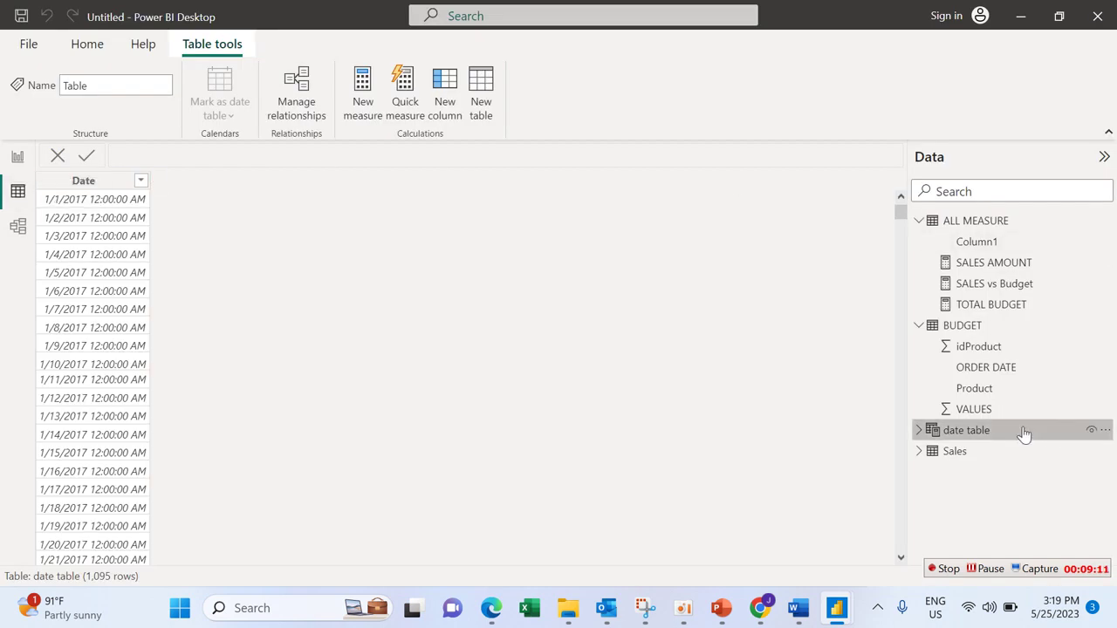
mouse_move(1012, 434)
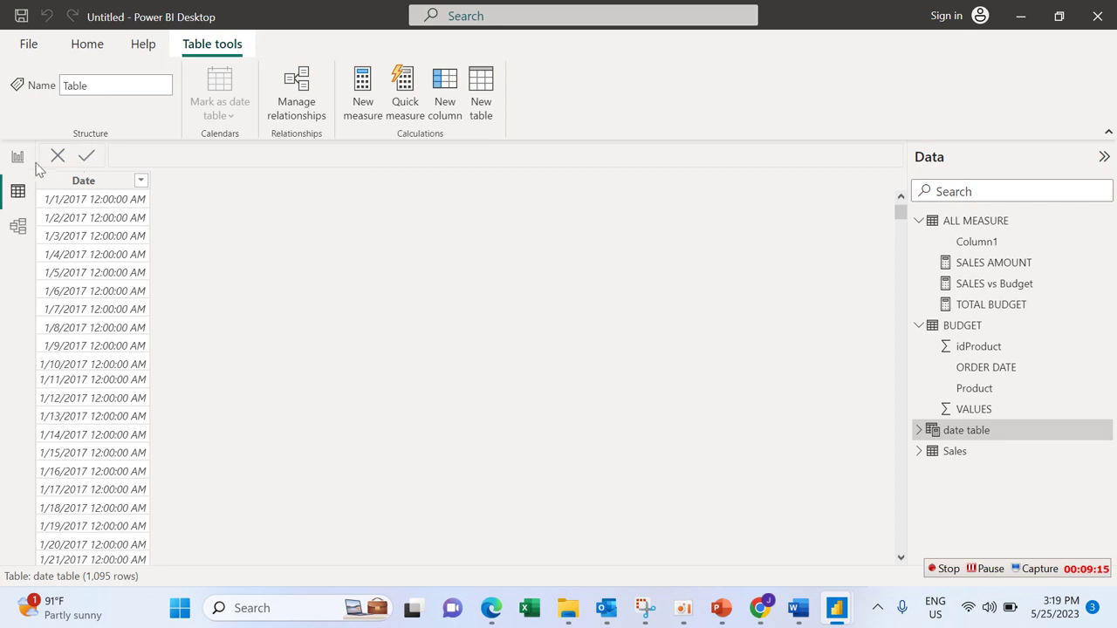
click(18, 226)
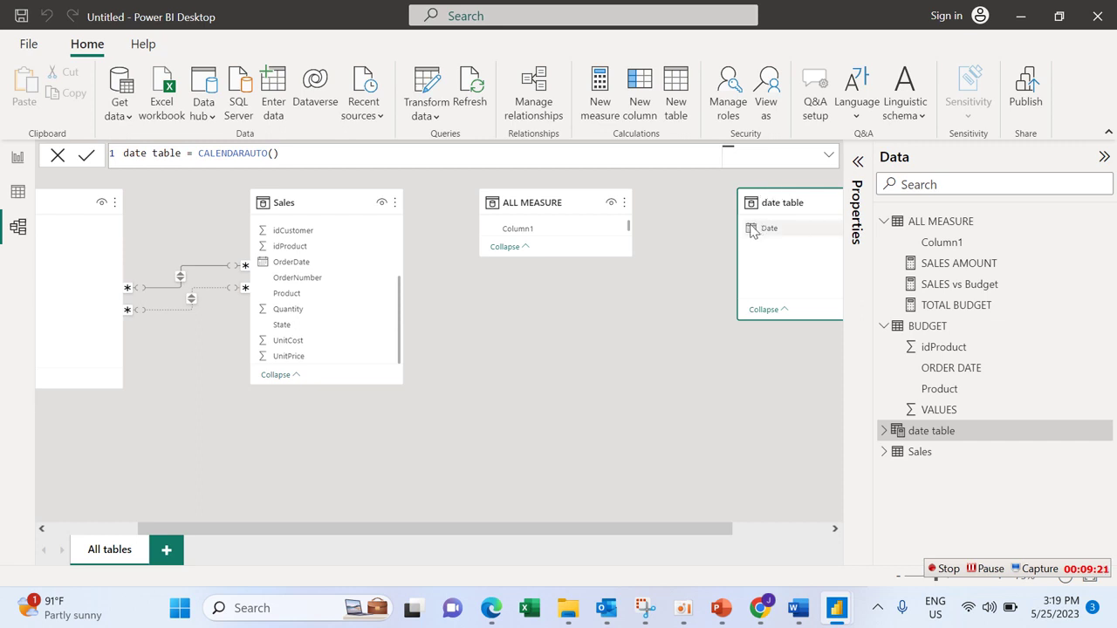
Step: Link date table[Date] one-to-many to Sales OrderDate and BUDGET ORDER DATE, then return to the report
drag(741, 204, 417, 263)
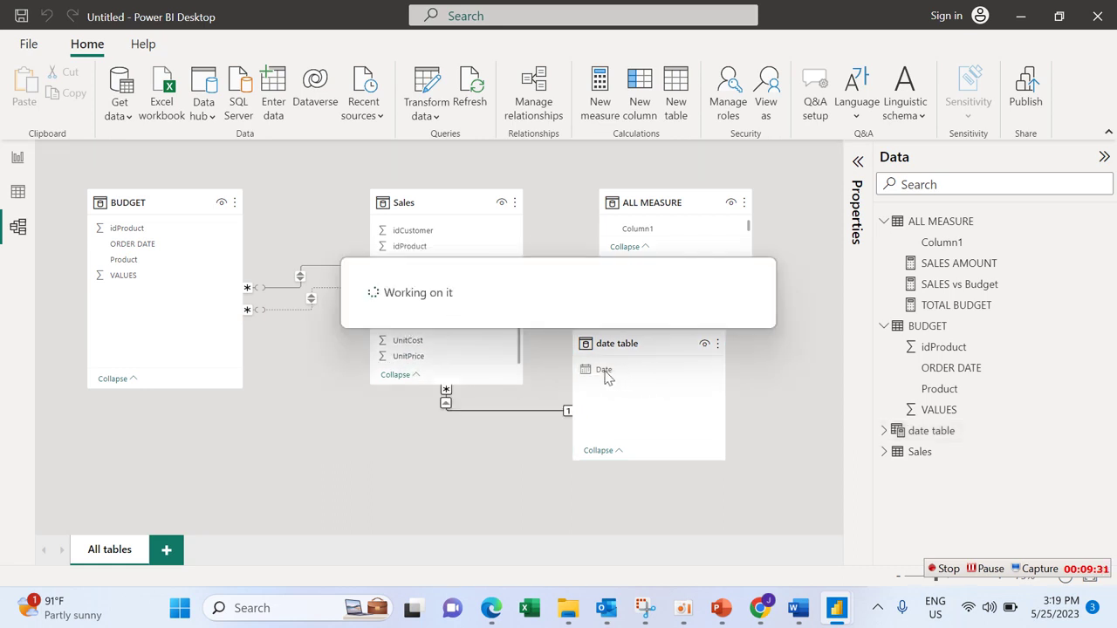
drag(603, 373, 146, 244)
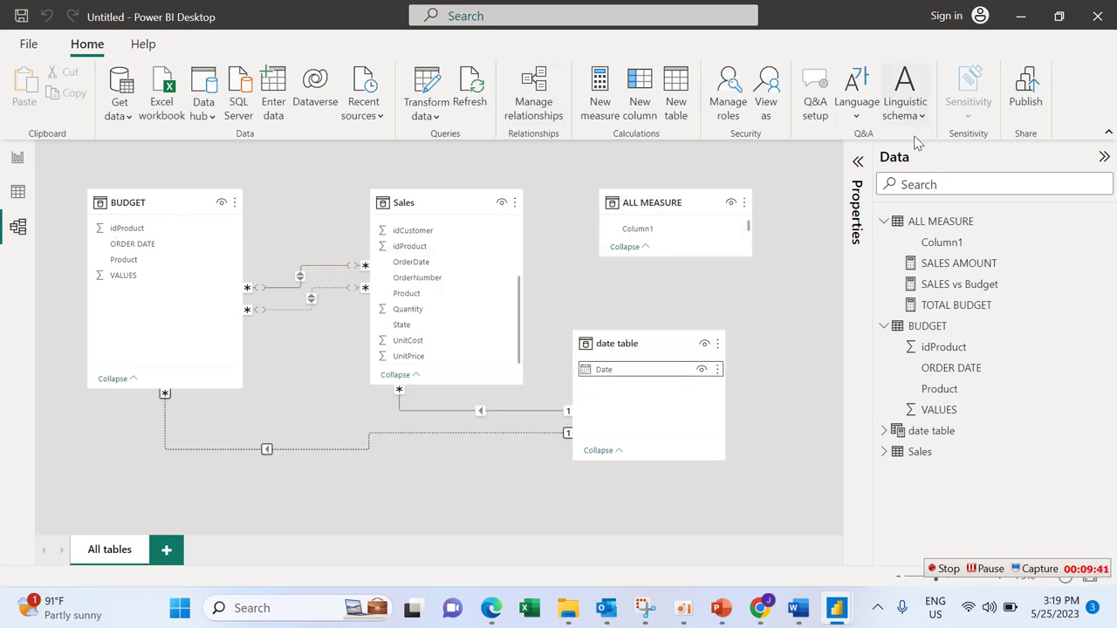
drag(637, 228, 643, 196)
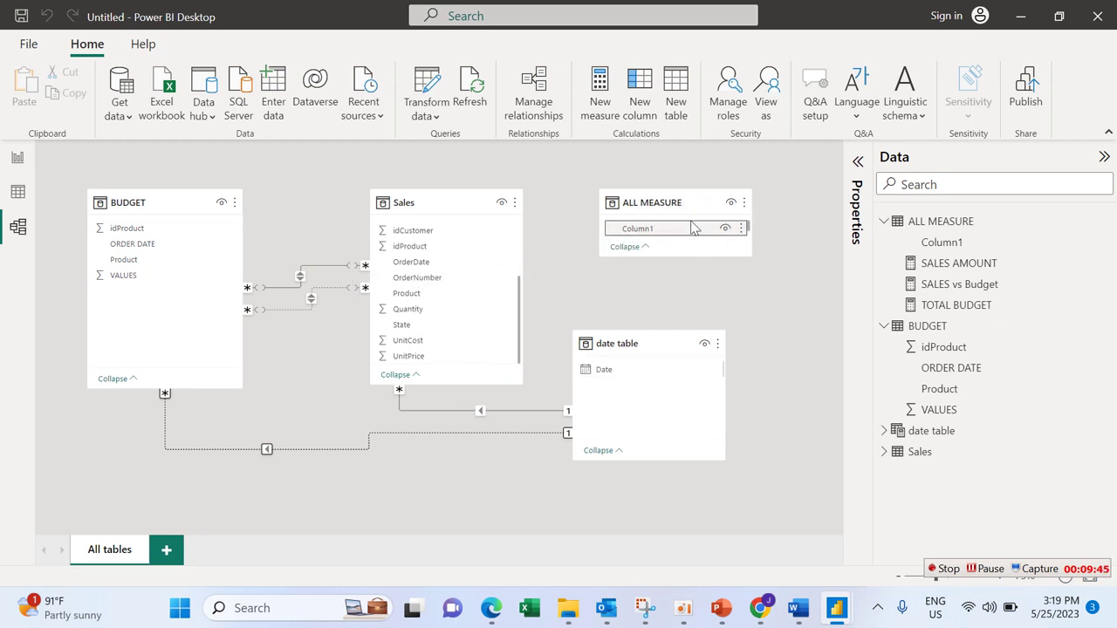
click(637, 248)
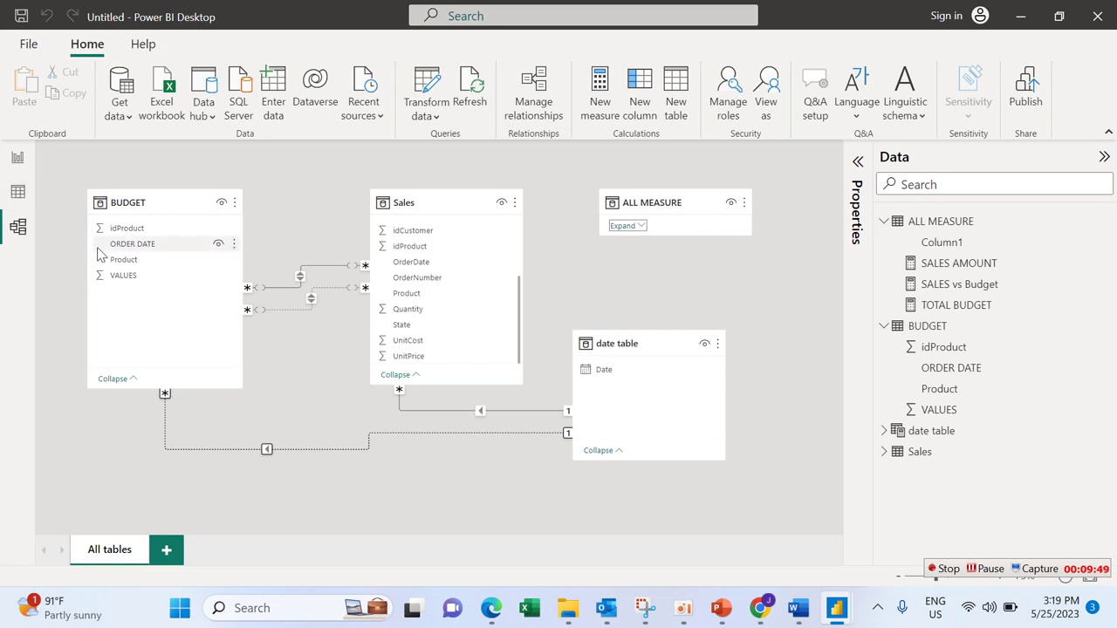
click(16, 159)
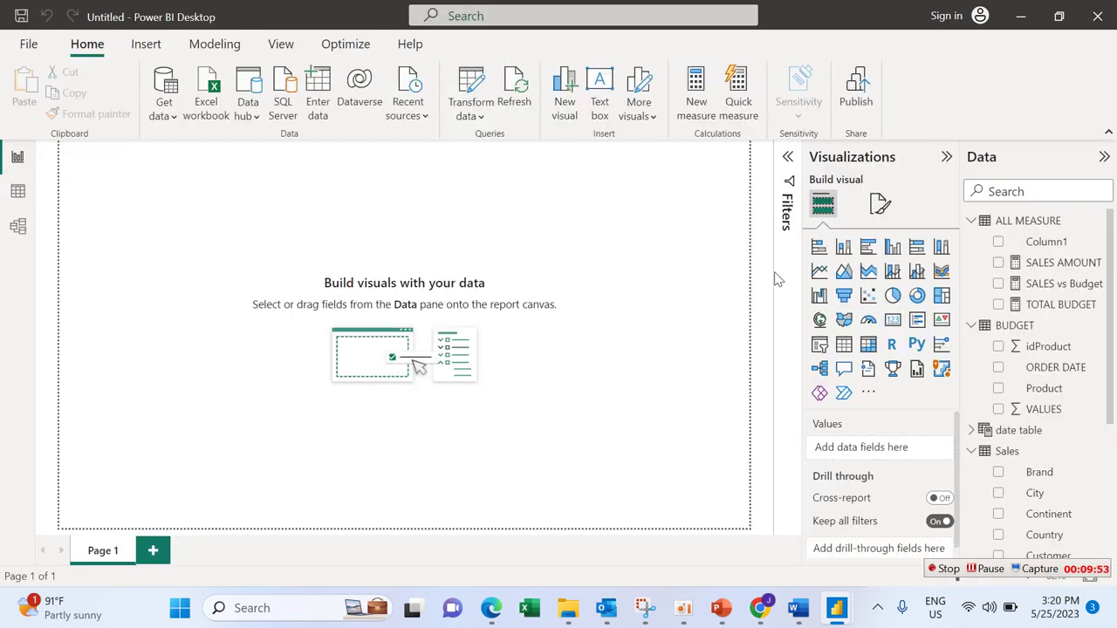